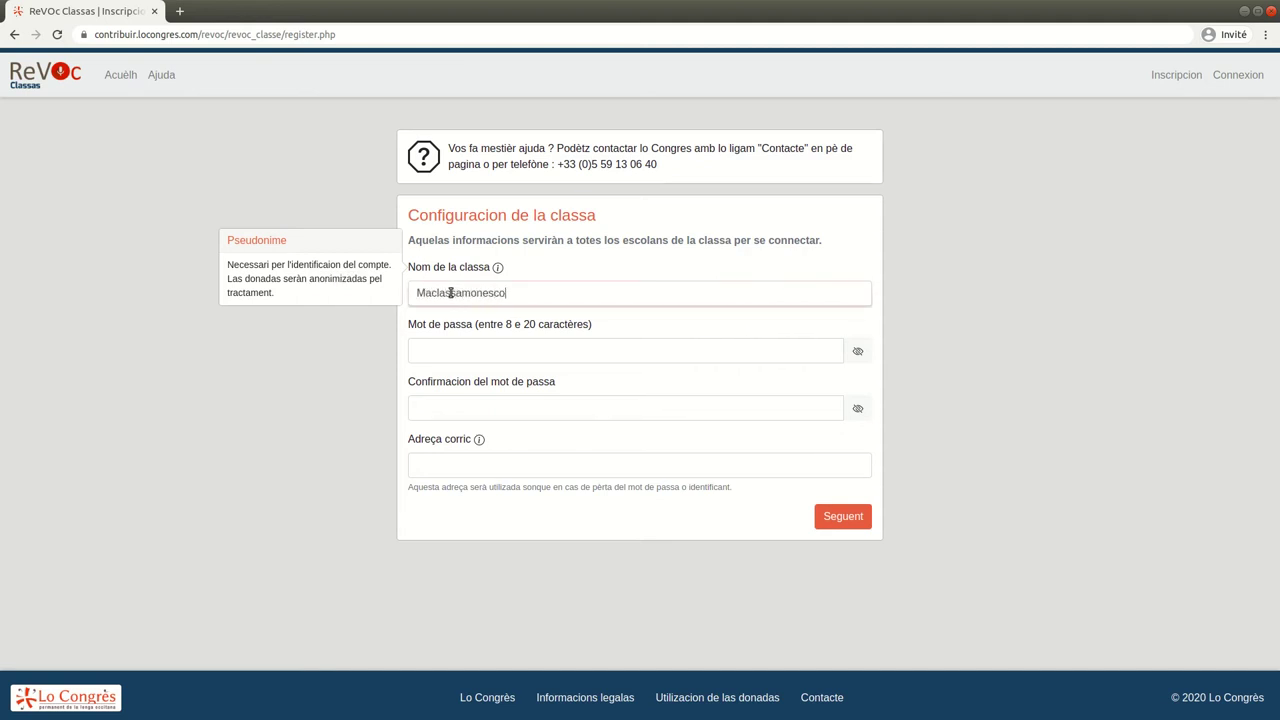
# Enter the class password and its confirmation, with the password shown as plain text
pyautogui.click(857, 351)
pyautogui.click(759, 355)
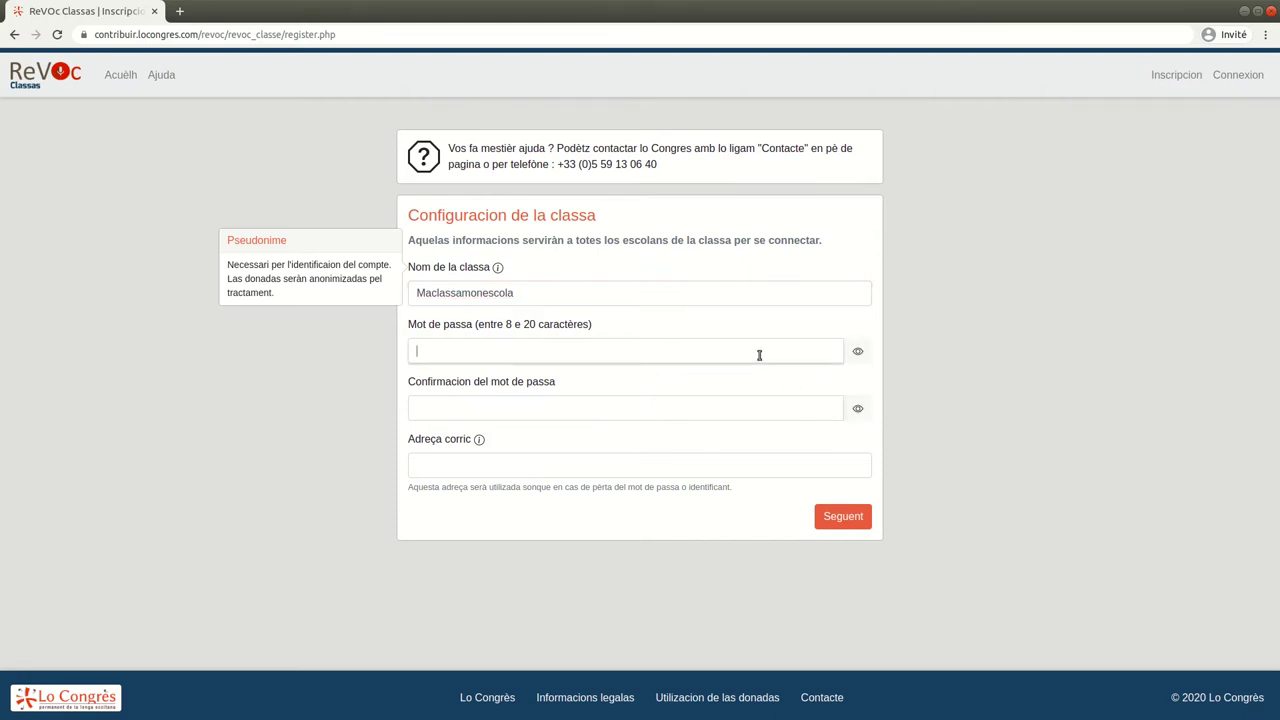
pyautogui.write('12345678')
pyautogui.press('Tab')
pyautogui.write('12345')
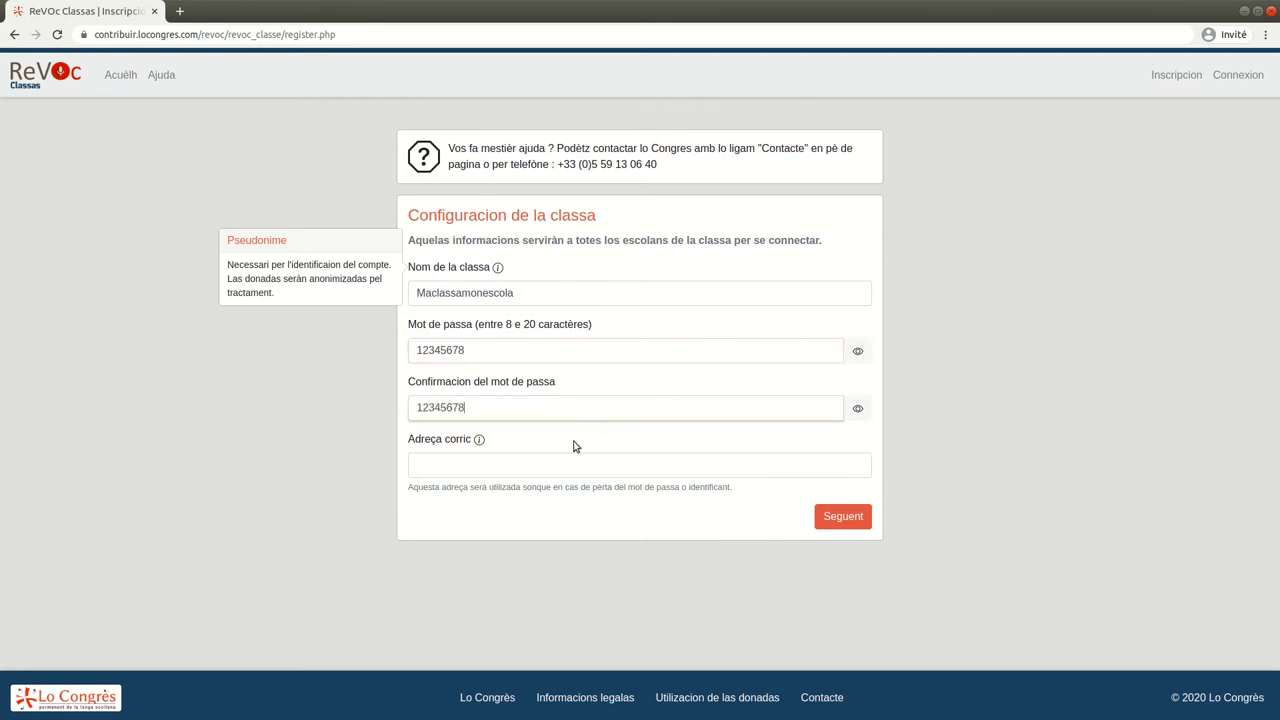
# Fill in the recovery e-mail address and submit the class setup form
pyautogui.click(479, 440)
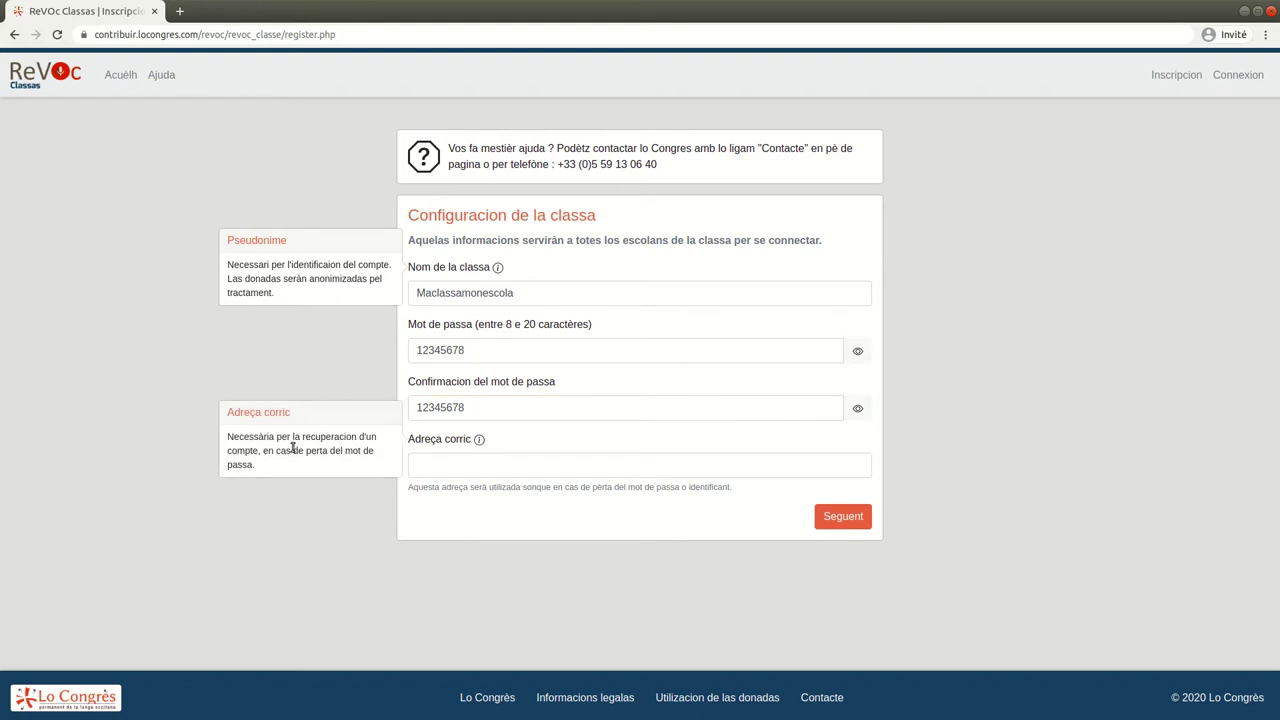
pyautogui.moveTo(264, 451); pyautogui.dragTo(264, 467)
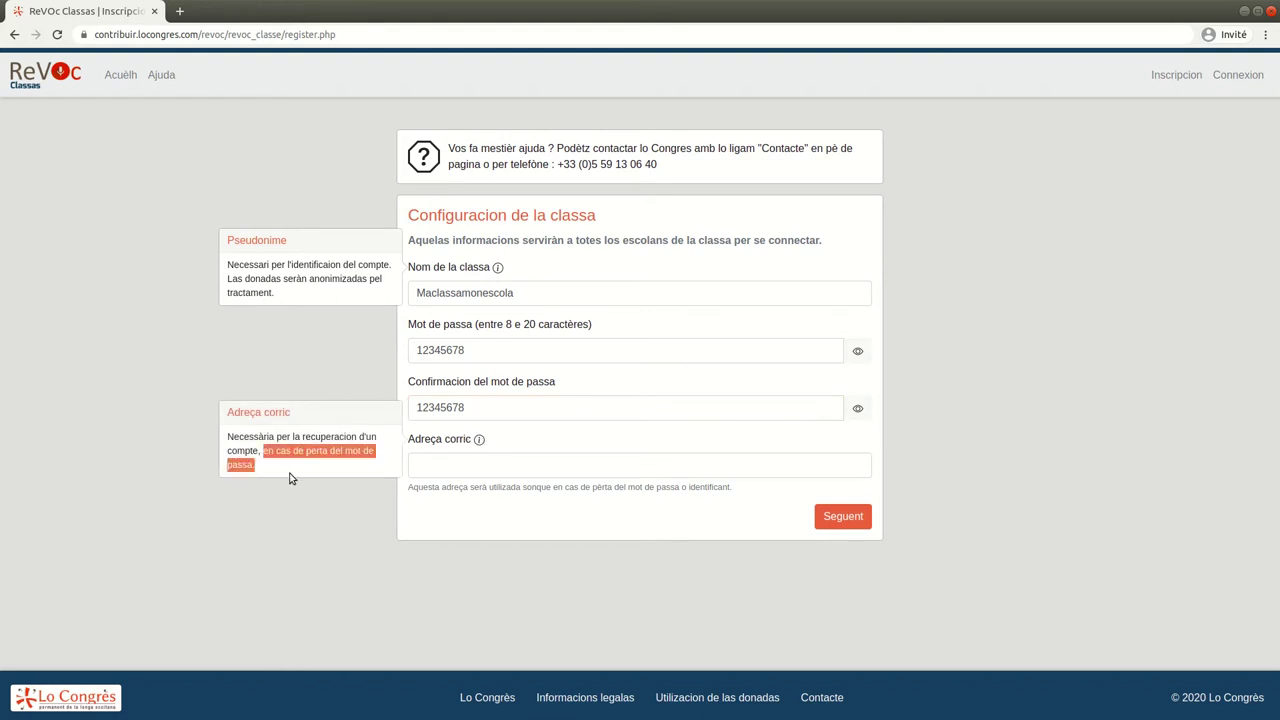
pyautogui.click(442, 469)
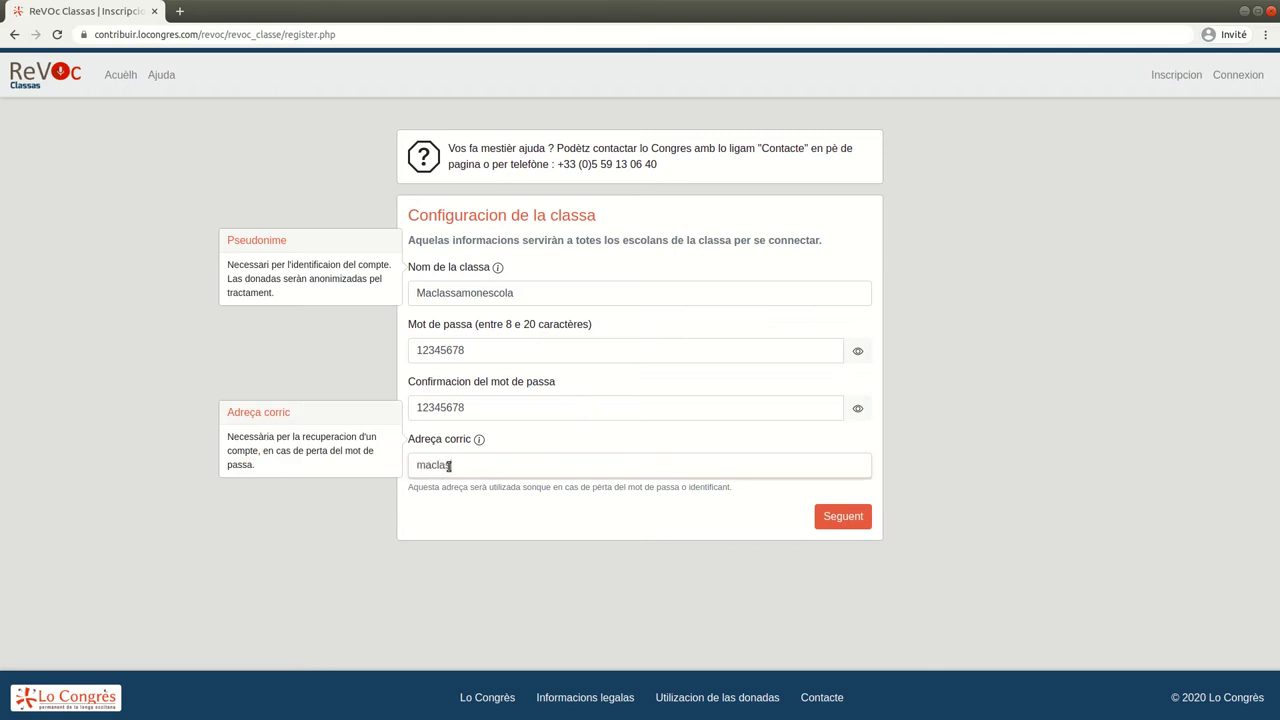
pyautogui.click(836, 518)
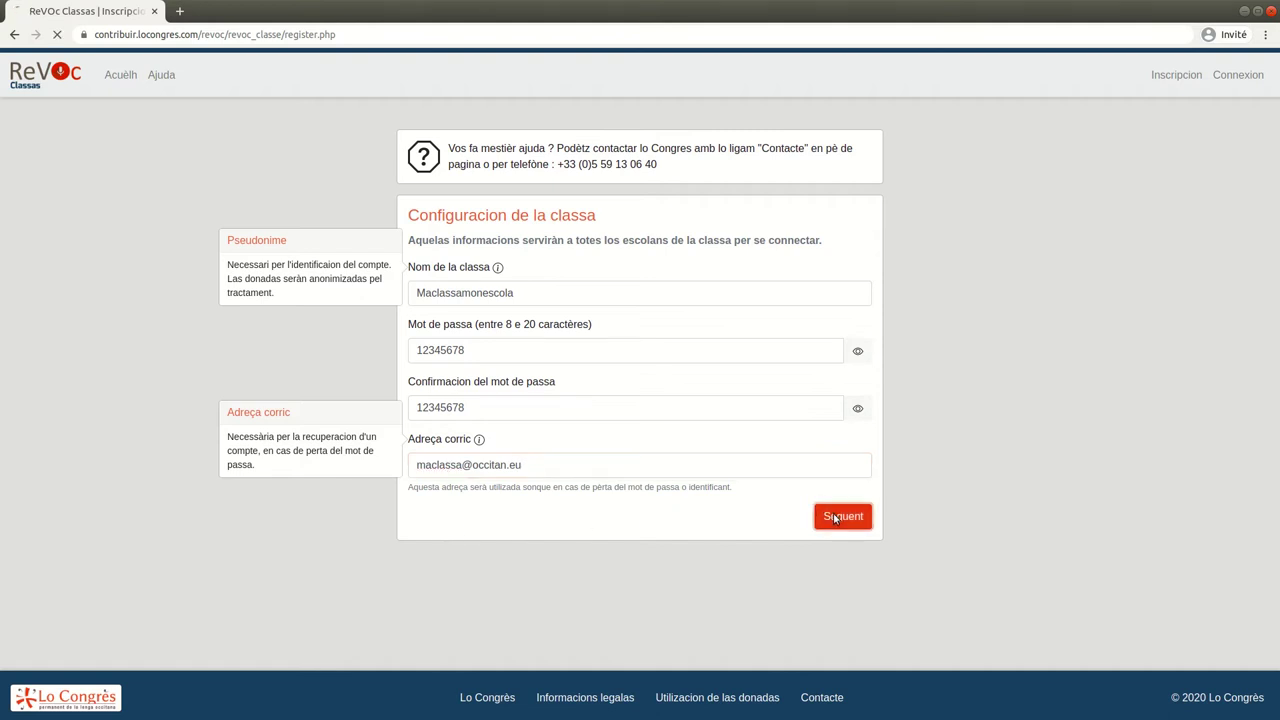
# Highlight the key terms in the management-password heading and description
pyautogui.moveTo(406, 216); pyautogui.dragTo(506, 216)
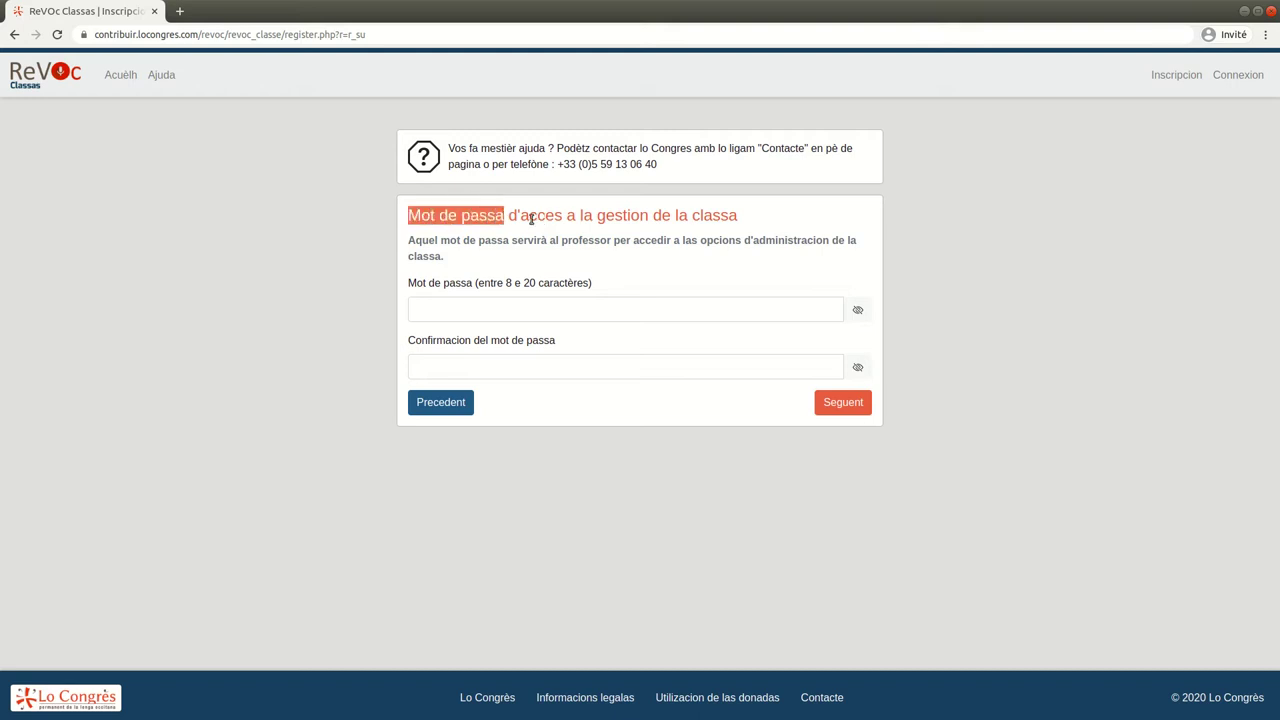
pyautogui.moveTo(597, 216); pyautogui.dragTo(748, 222)
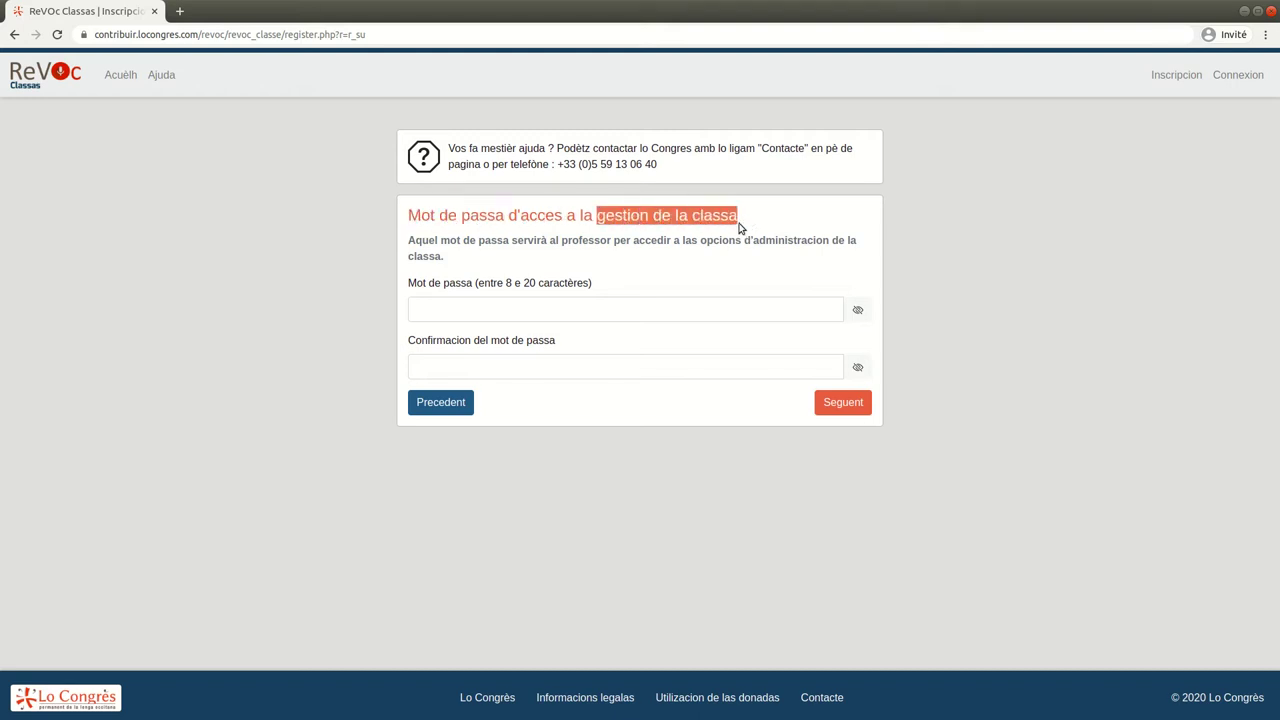
pyautogui.doubleClick(594, 240)
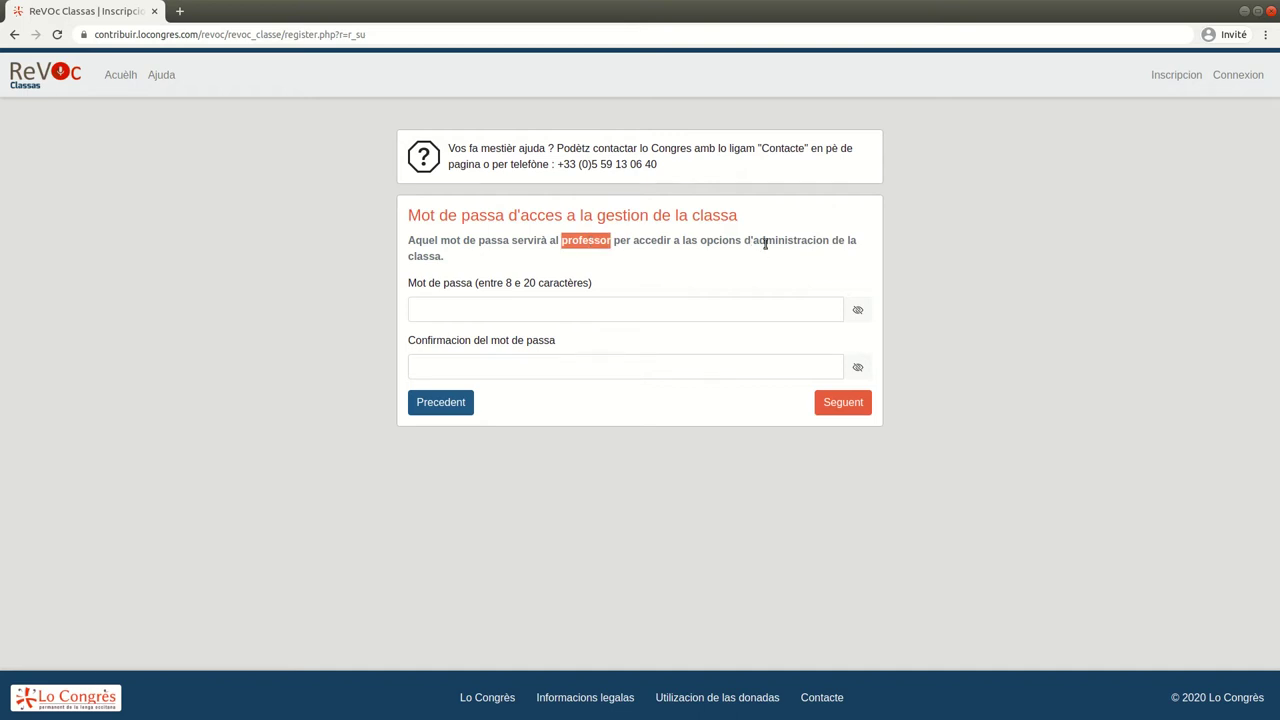
pyautogui.moveTo(752, 240); pyautogui.dragTo(754, 257)
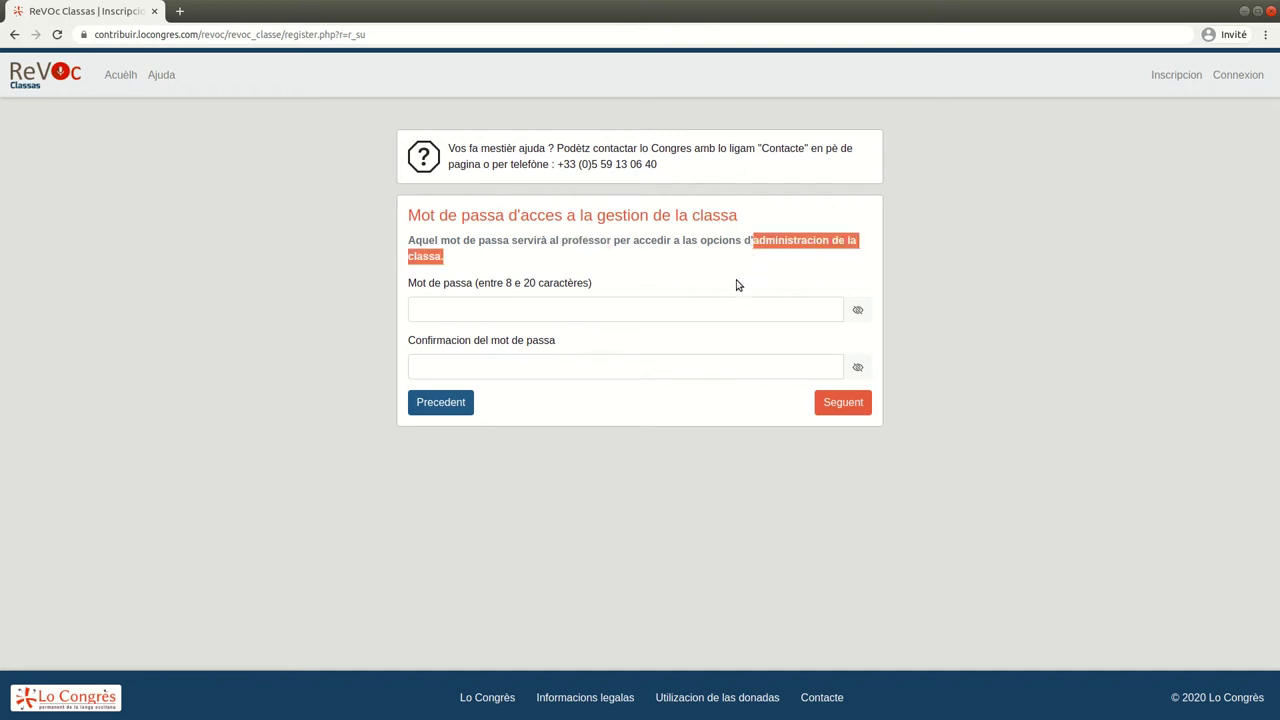
# Enter and confirm the class-management password, checking it in plain text, then continue
pyautogui.click(858, 311)
pyautogui.click(858, 367)
pyautogui.click(751, 303)
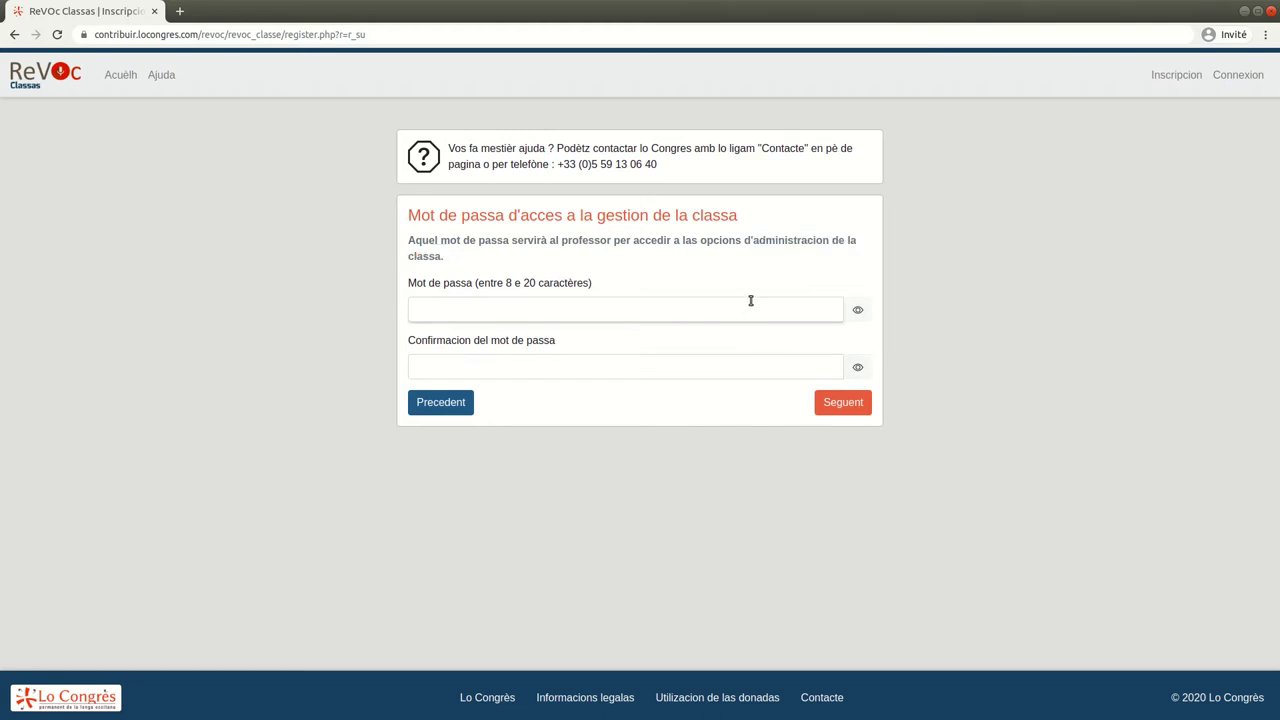
pyautogui.write('motdepassaclassa')
pyautogui.click(857, 367)
pyautogui.click(794, 361)
pyautogui.click(857, 367)
pyautogui.click(783, 367)
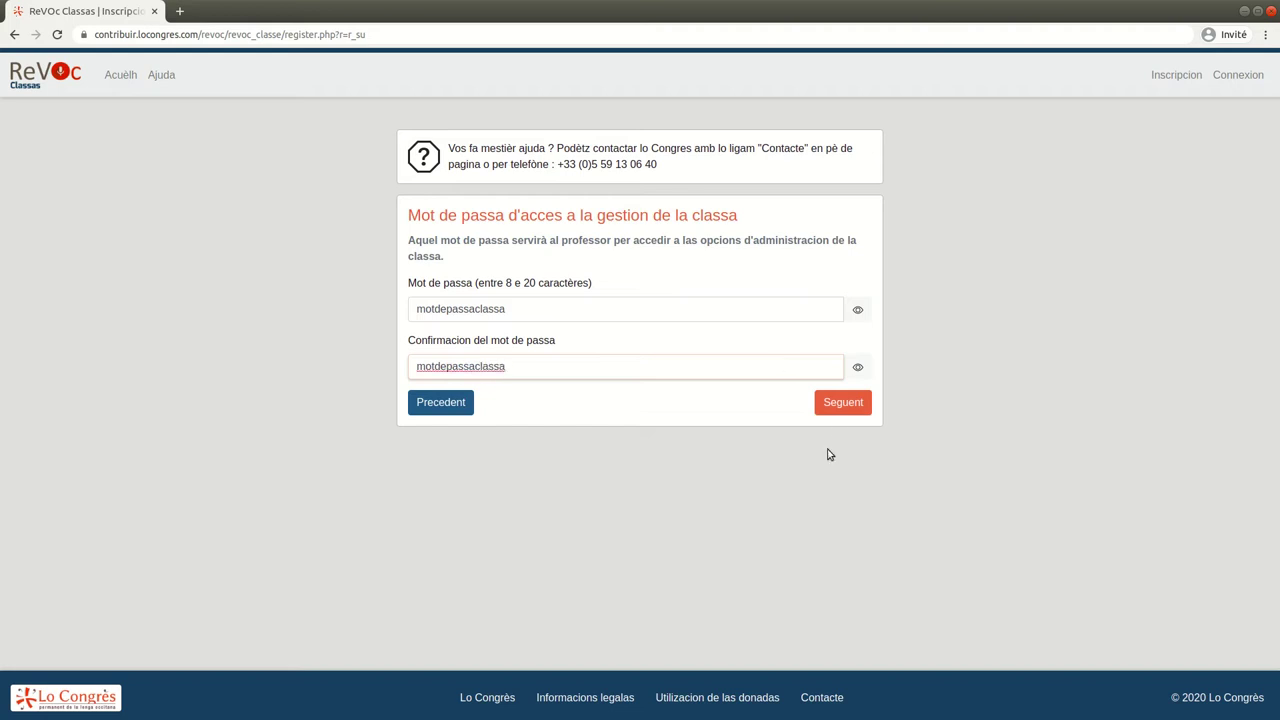
pyautogui.click(841, 408)
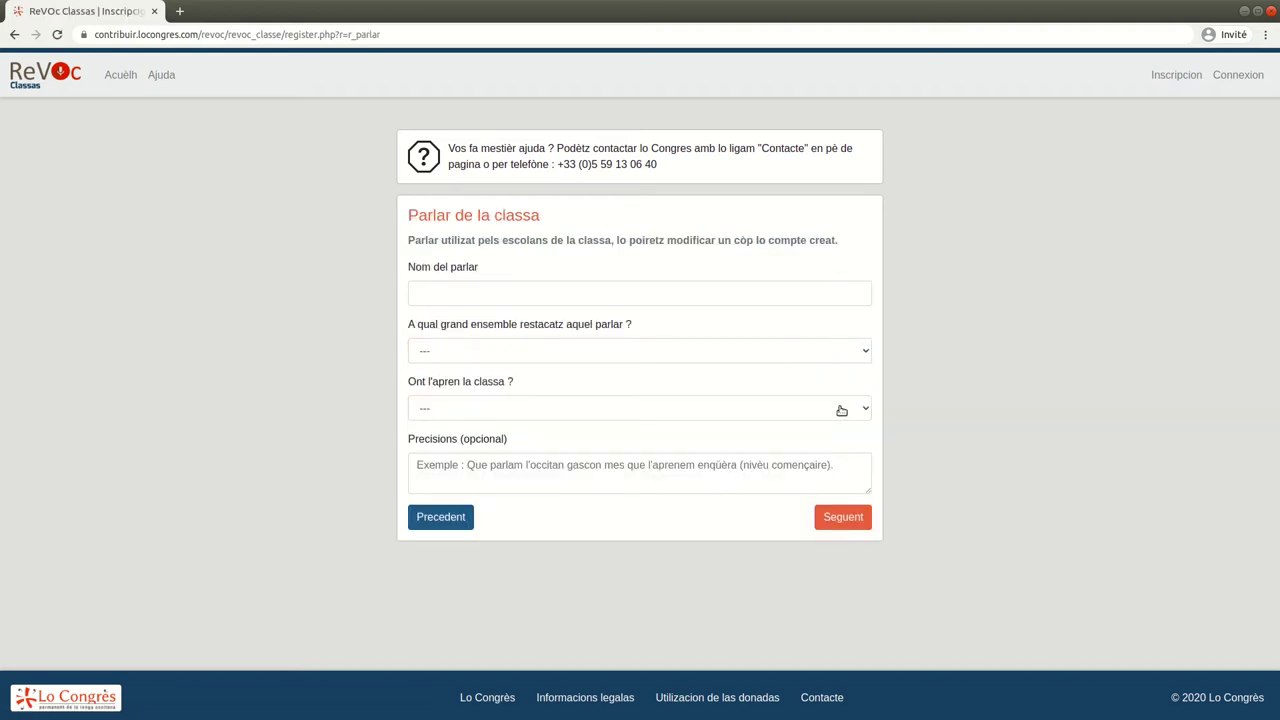
# Set dialect carcinòl, group Lengadocian, department 46 - Òlt / Lot, noting a bilingual Rocamador class
pyautogui.click(606, 283)
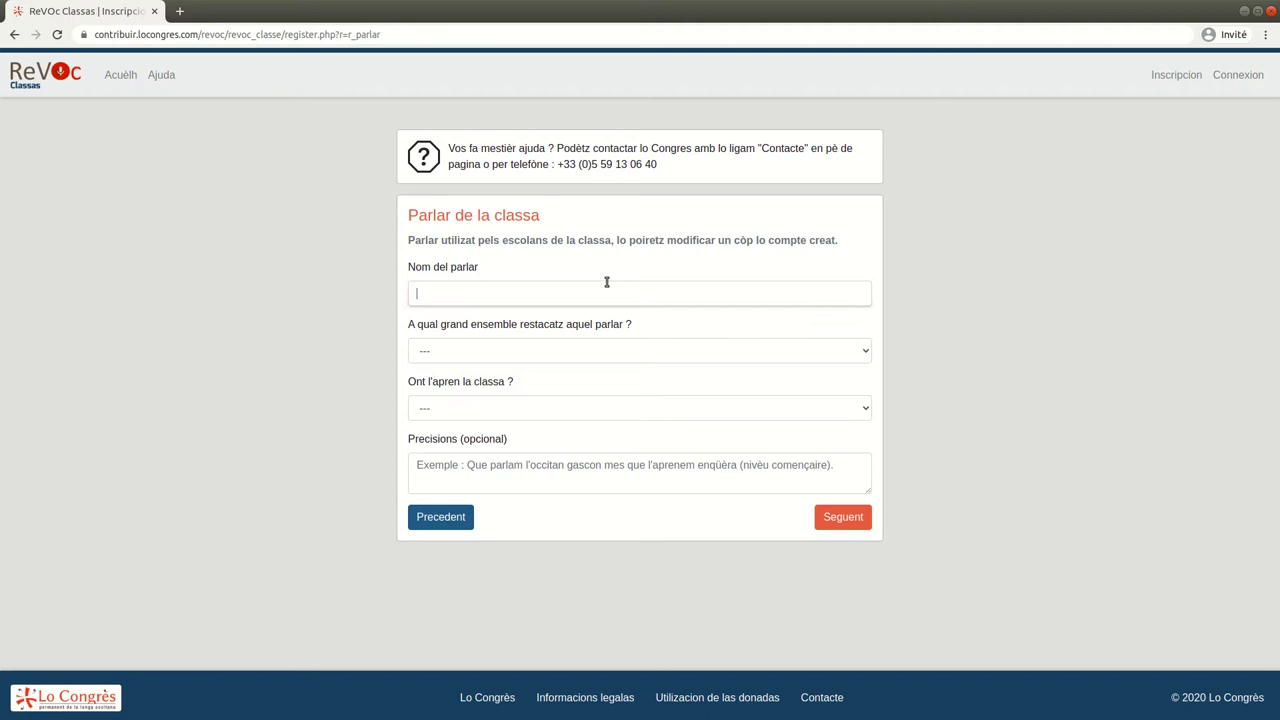
pyautogui.click(720, 352)
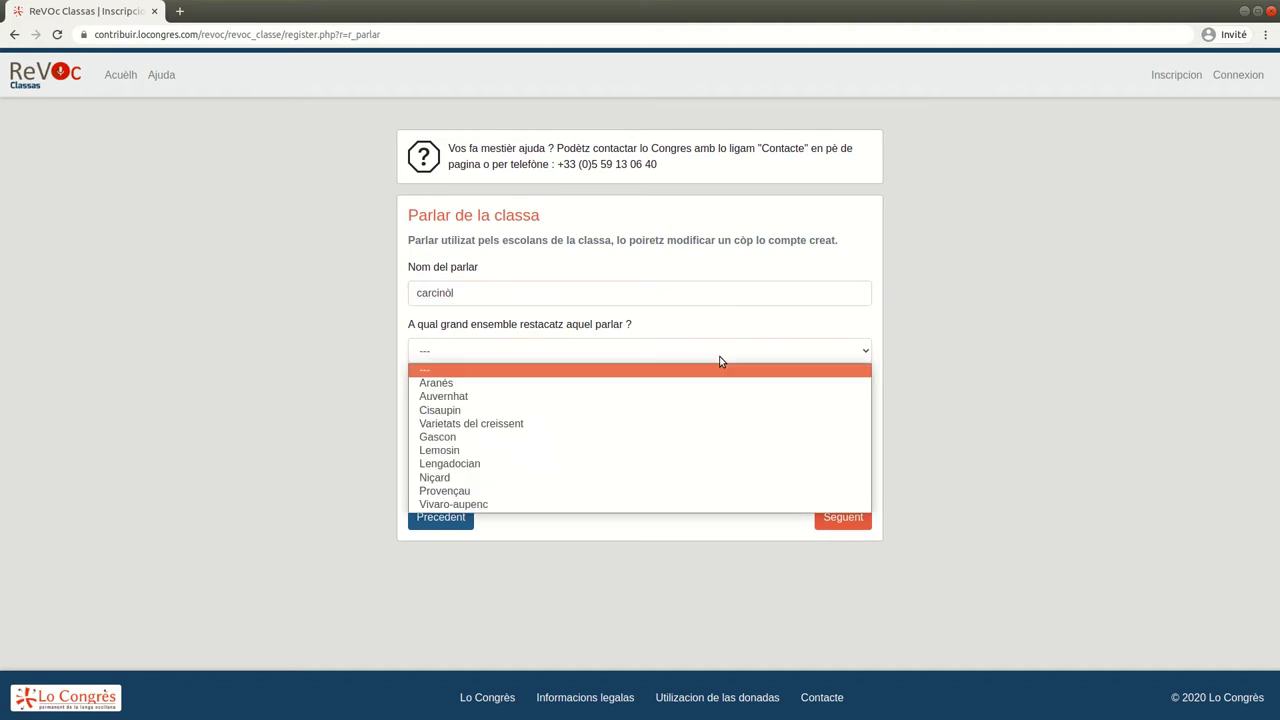
pyautogui.click(622, 463)
pyautogui.click(576, 410)
pyautogui.scroll(-3, 520, 630)
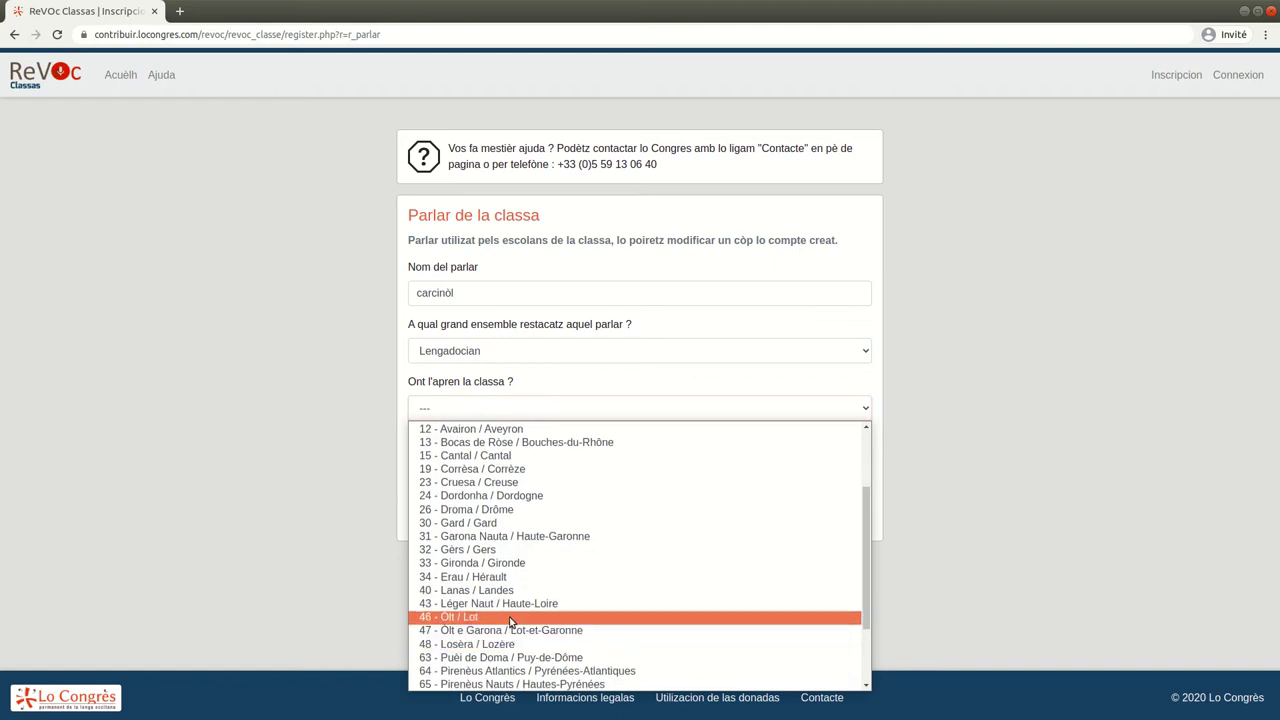
pyautogui.click(510, 620)
pyautogui.click(537, 481)
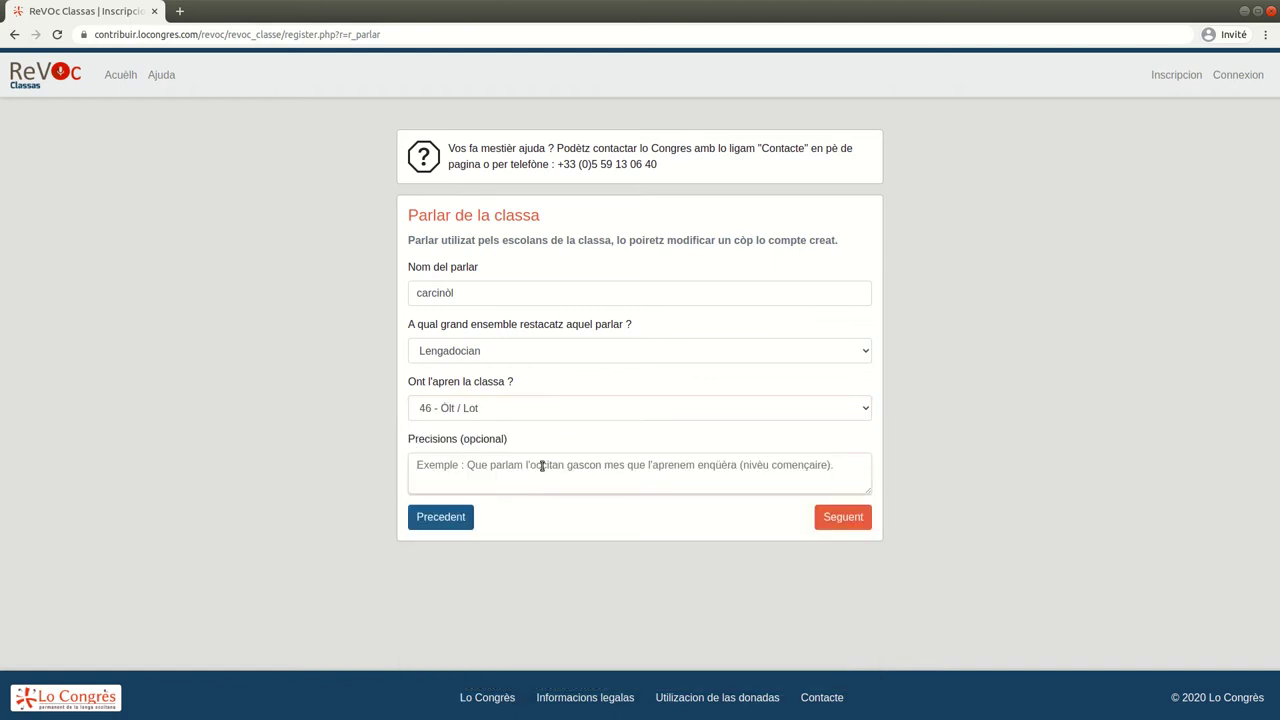
pyautogui.write('class')
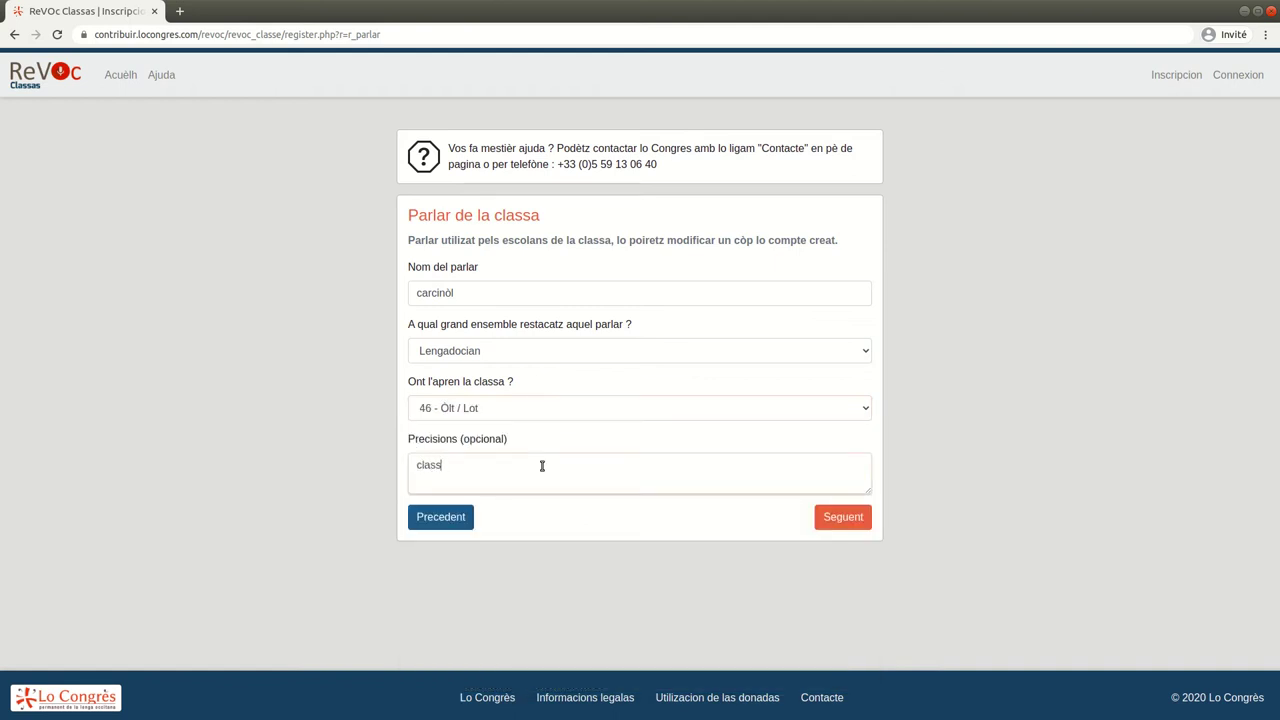
pyautogui.write('a bilingüa de Rocamador.')
# Accept the terms of use, corpus publication and linguistic-study consents on the privacy policy
pyautogui.click(840, 520)
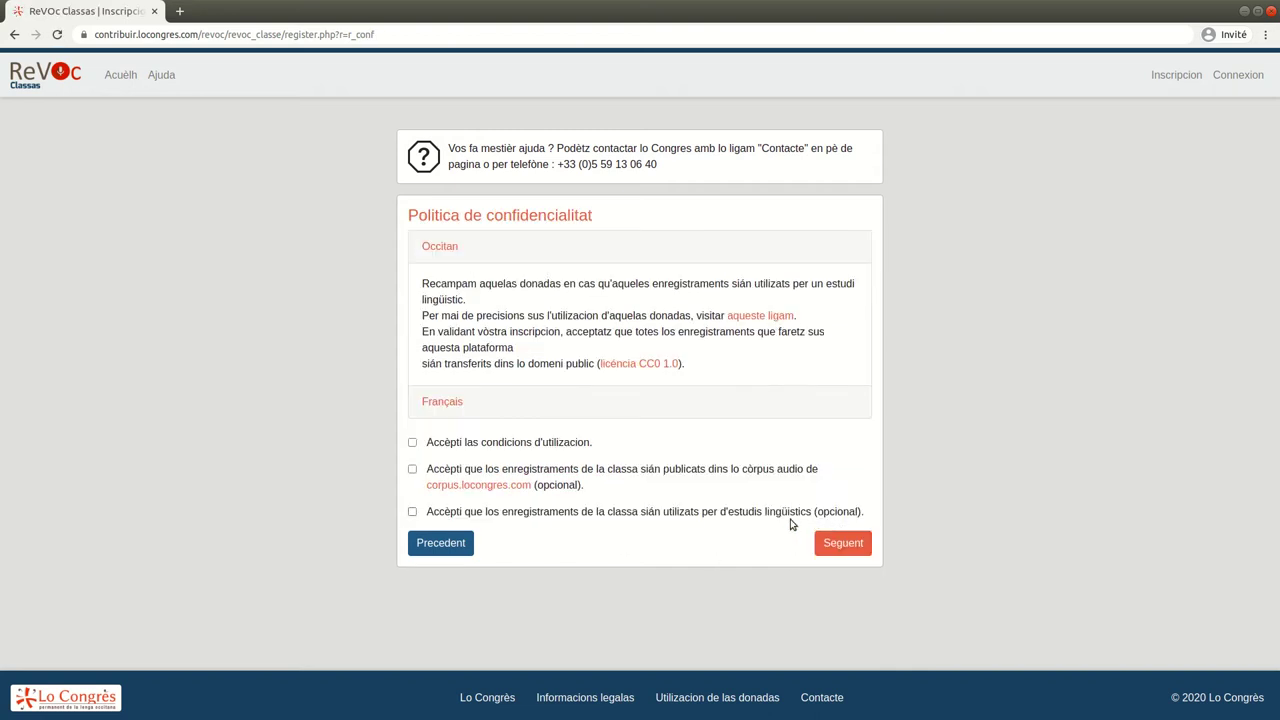
pyautogui.doubleClick(683, 284)
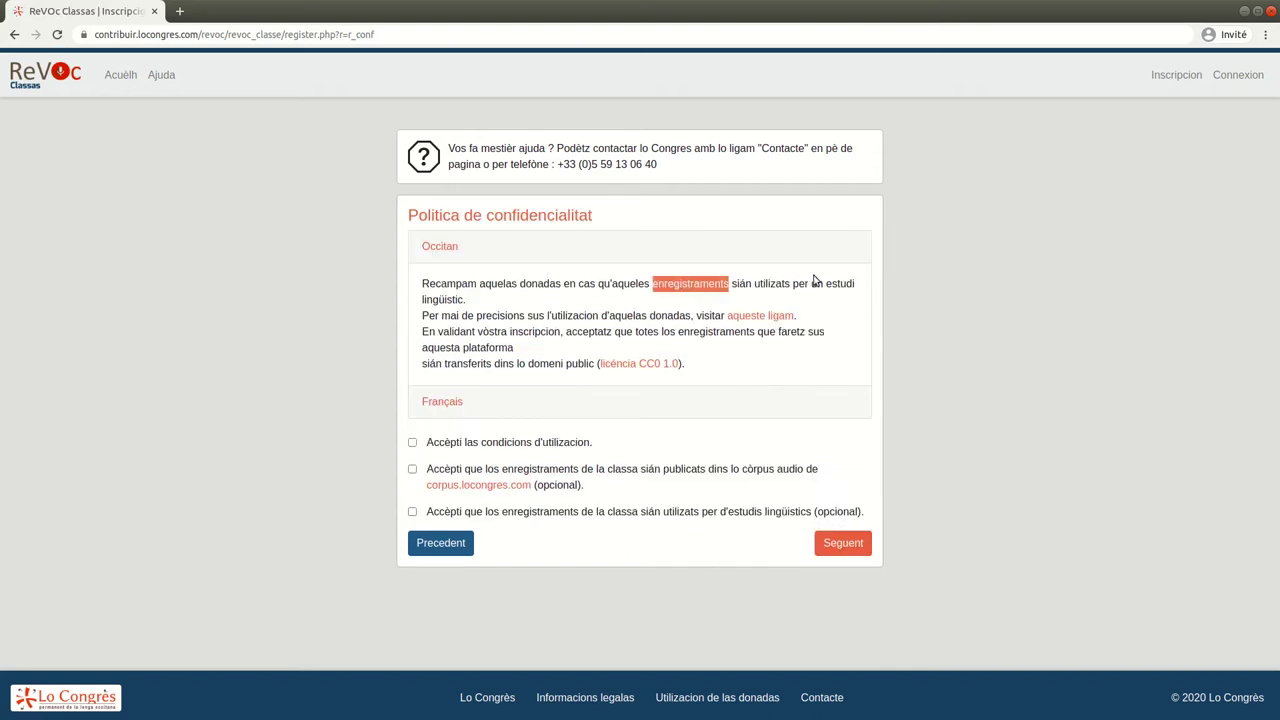
pyautogui.moveTo(826, 284); pyautogui.dragTo(829, 300)
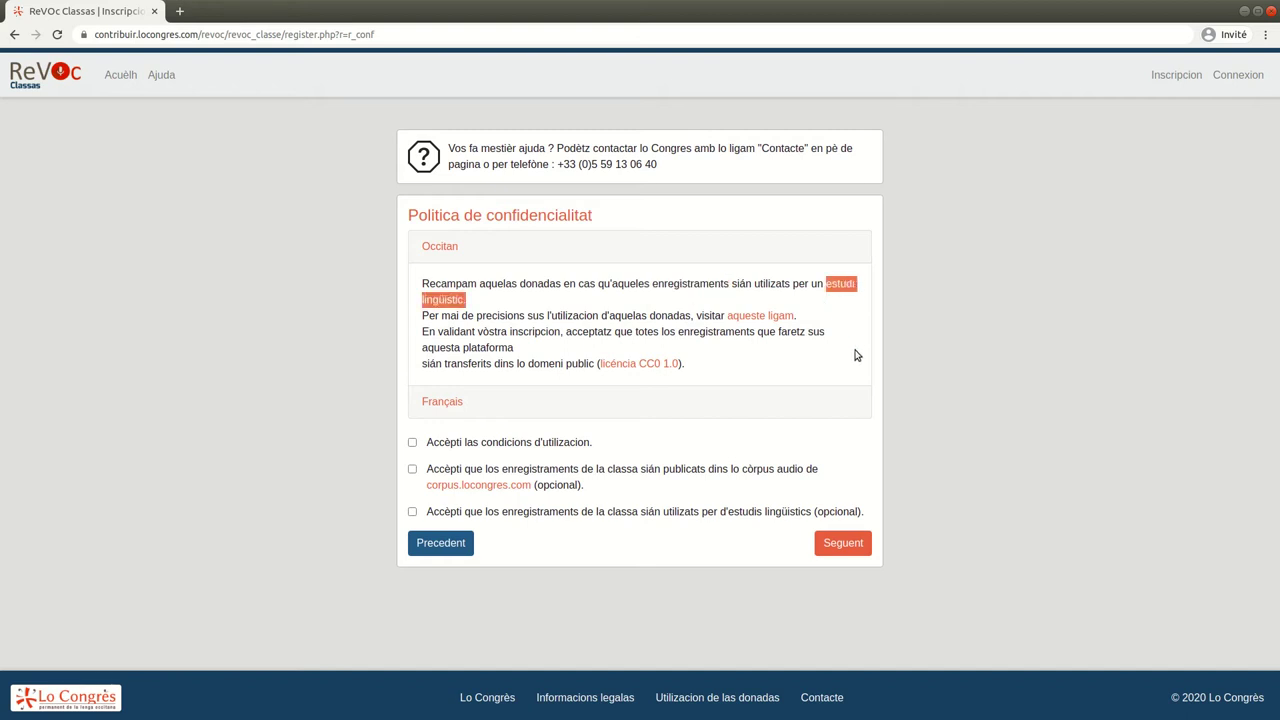
pyautogui.doubleClick(722, 333)
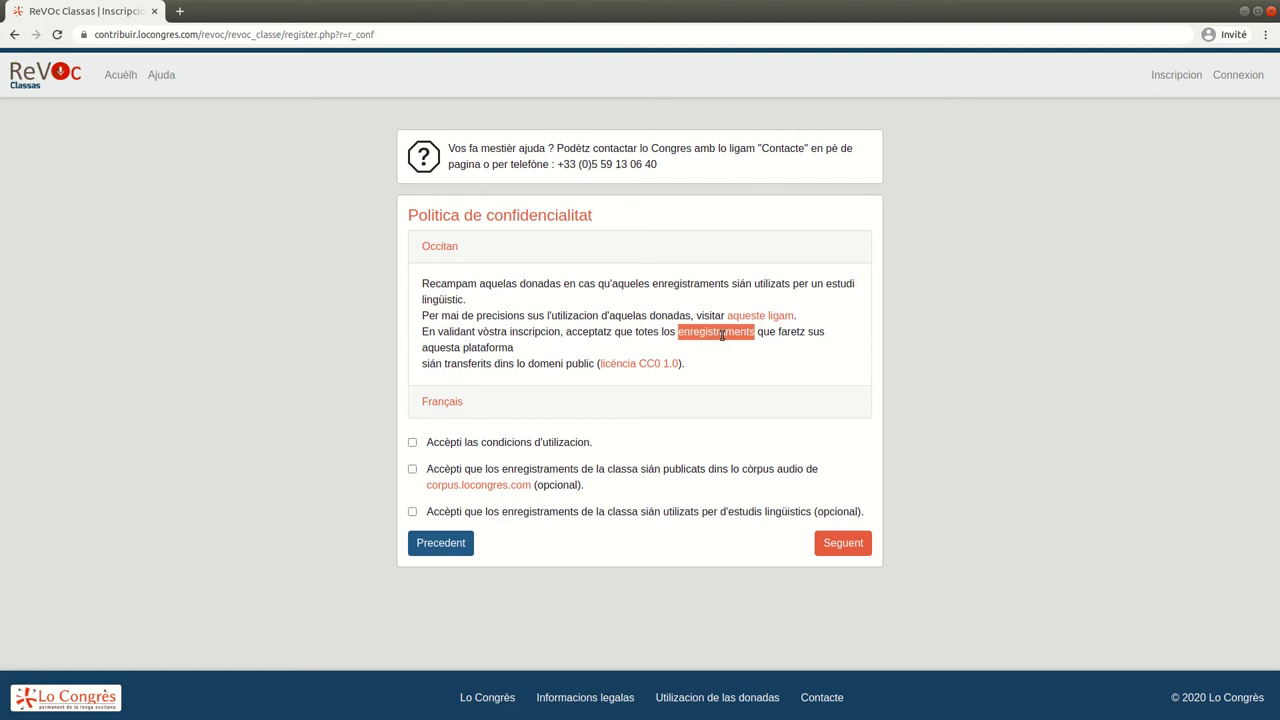
pyautogui.moveTo(528, 364); pyautogui.dragTo(597, 366)
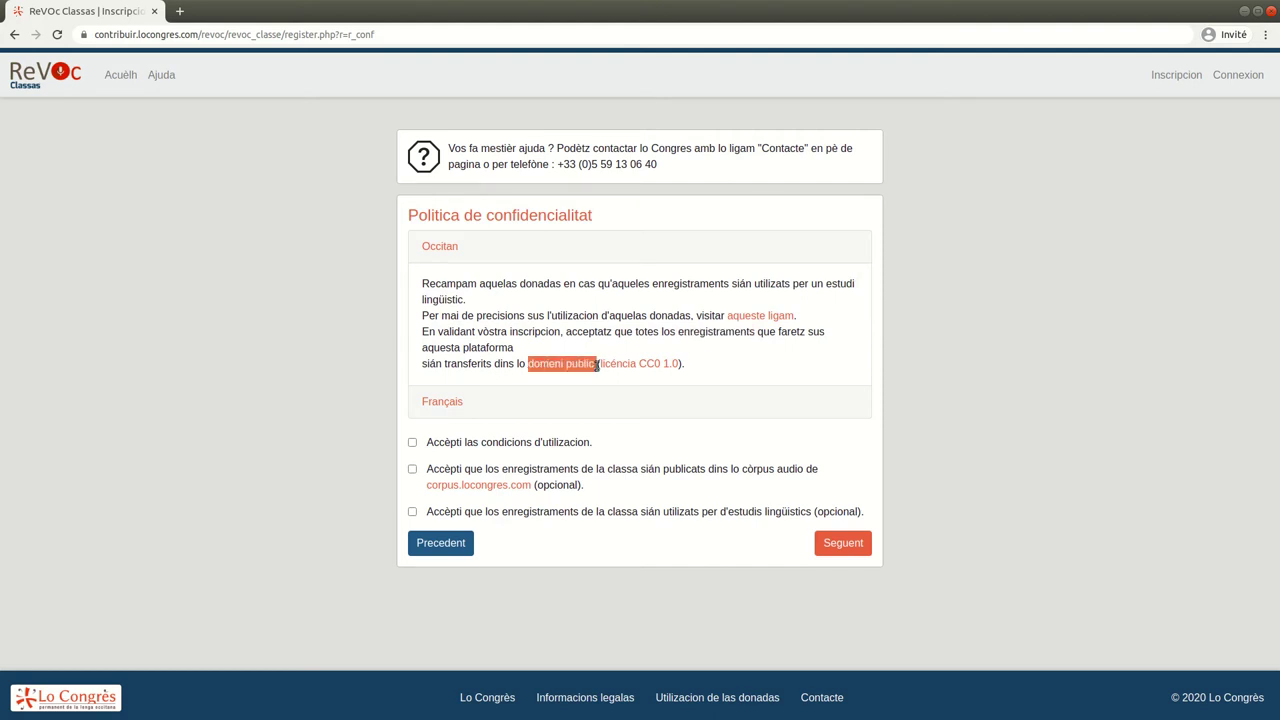
pyautogui.click(412, 442)
pyautogui.click(412, 469)
pyautogui.click(411, 513)
# Enter the image validation code and confirm it to reach class administration
pyautogui.click(840, 545)
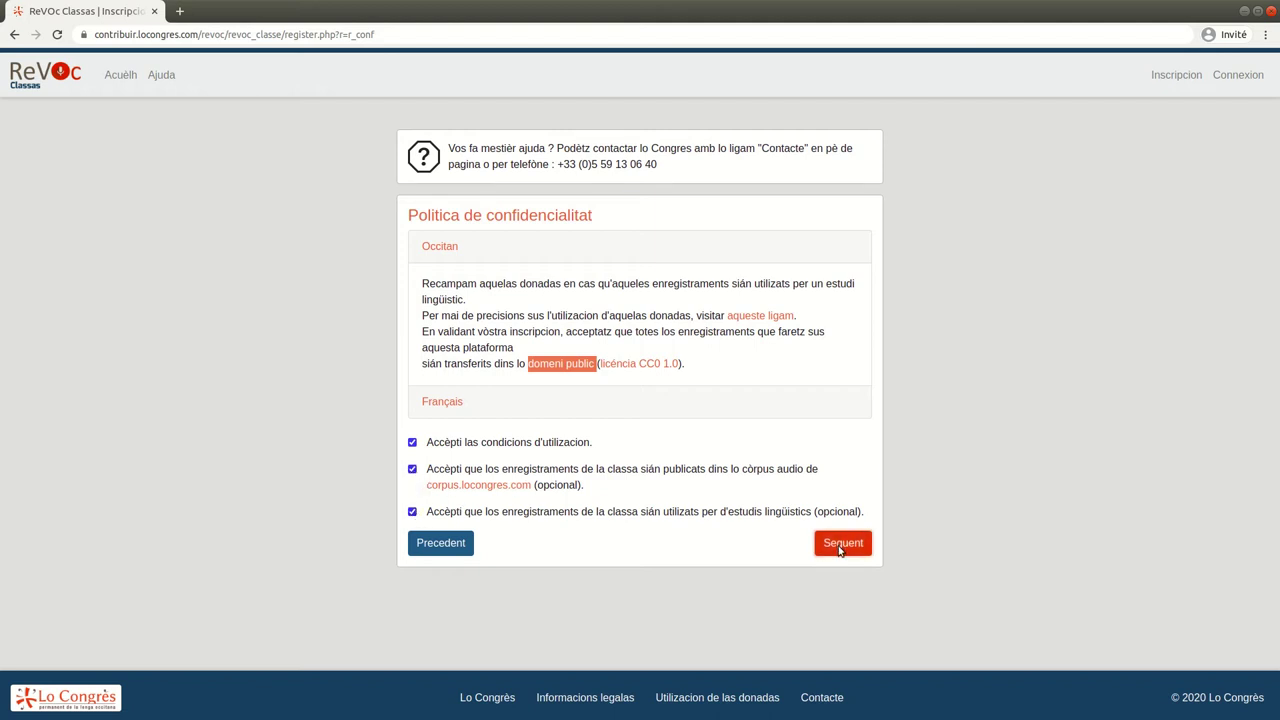
pyautogui.click(657, 308)
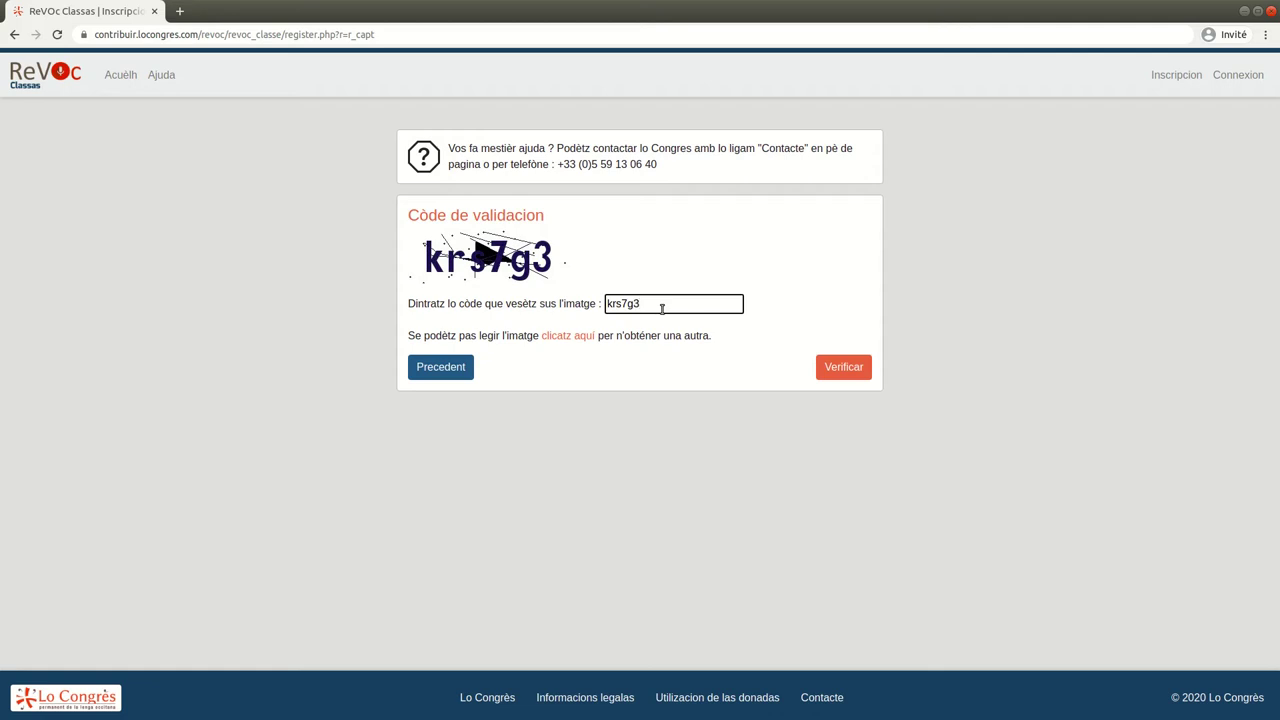
pyautogui.write('krs7g3')
pyautogui.click(845, 368)
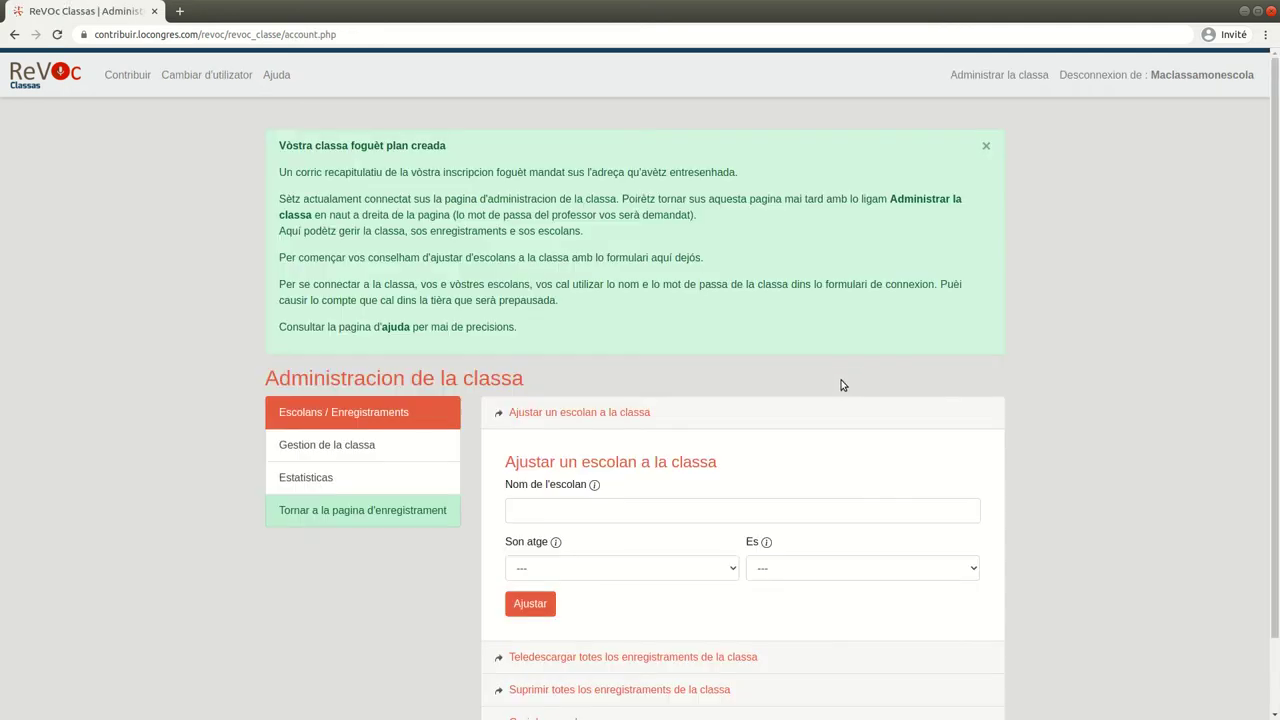
pyautogui.doubleClick(310, 176)
pyautogui.doubleClick(475, 174)
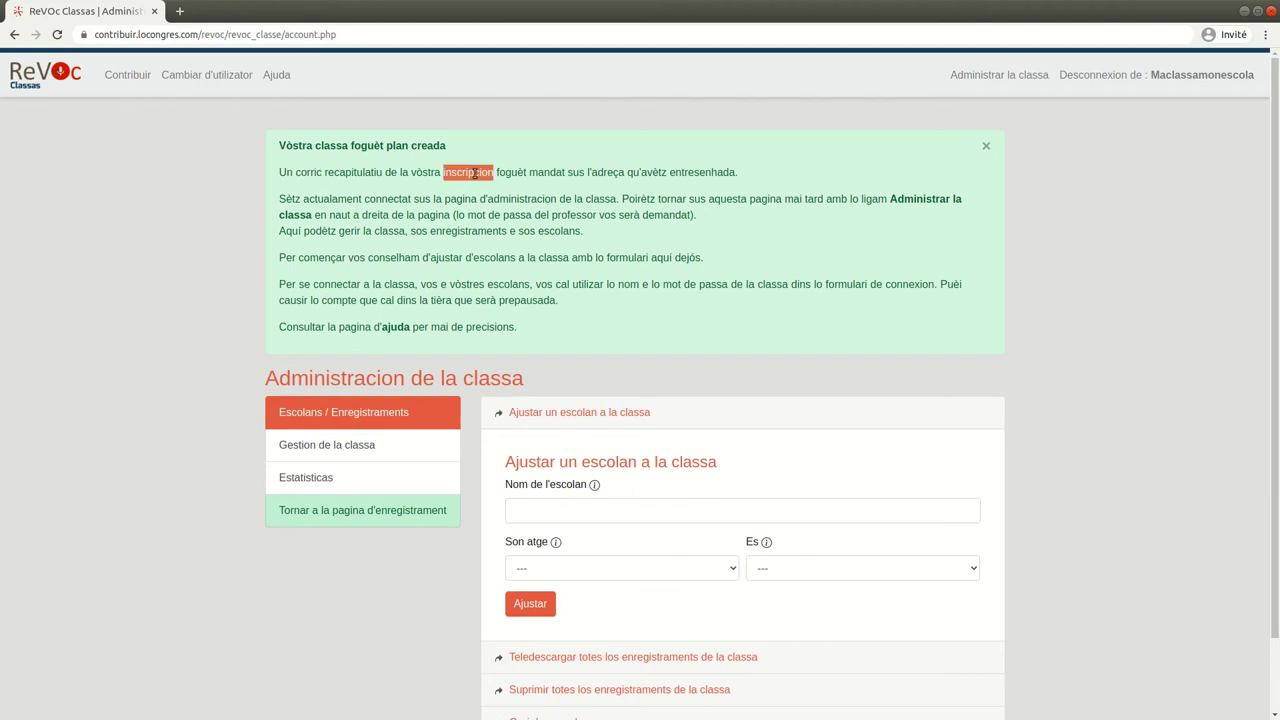
pyautogui.doubleClick(550, 174)
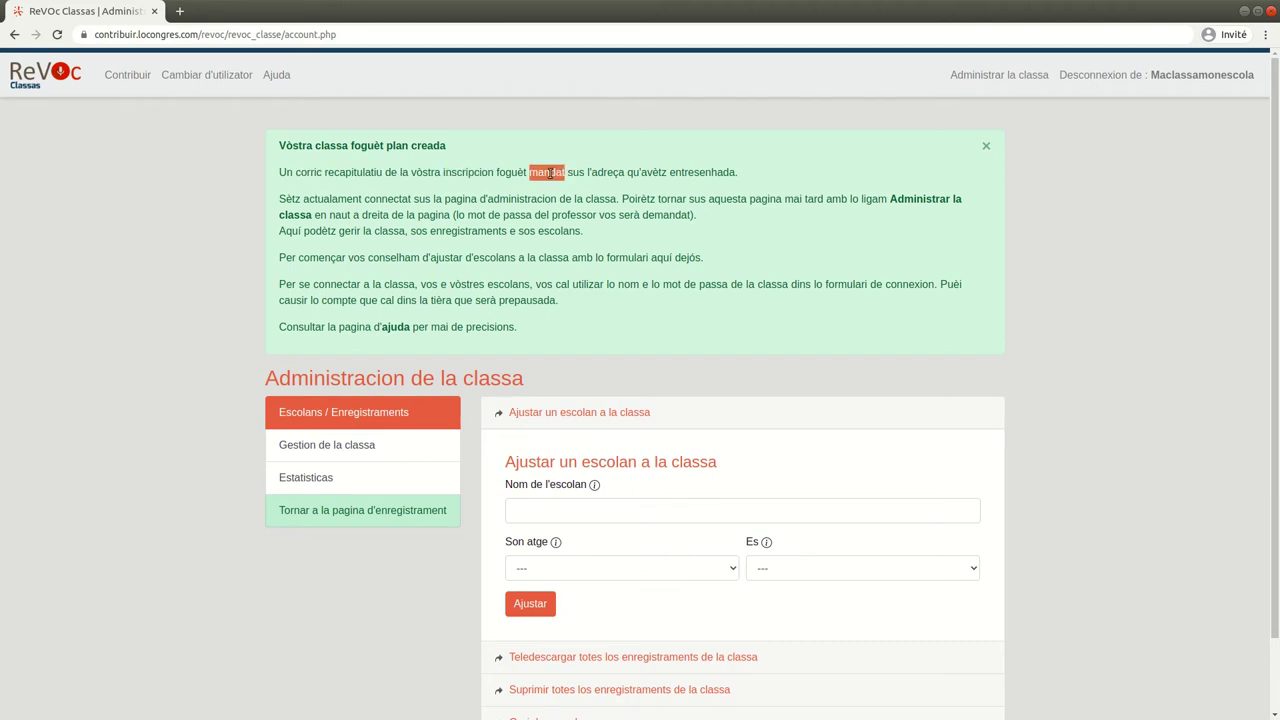
pyautogui.moveTo(890, 198); pyautogui.dragTo(311, 219)
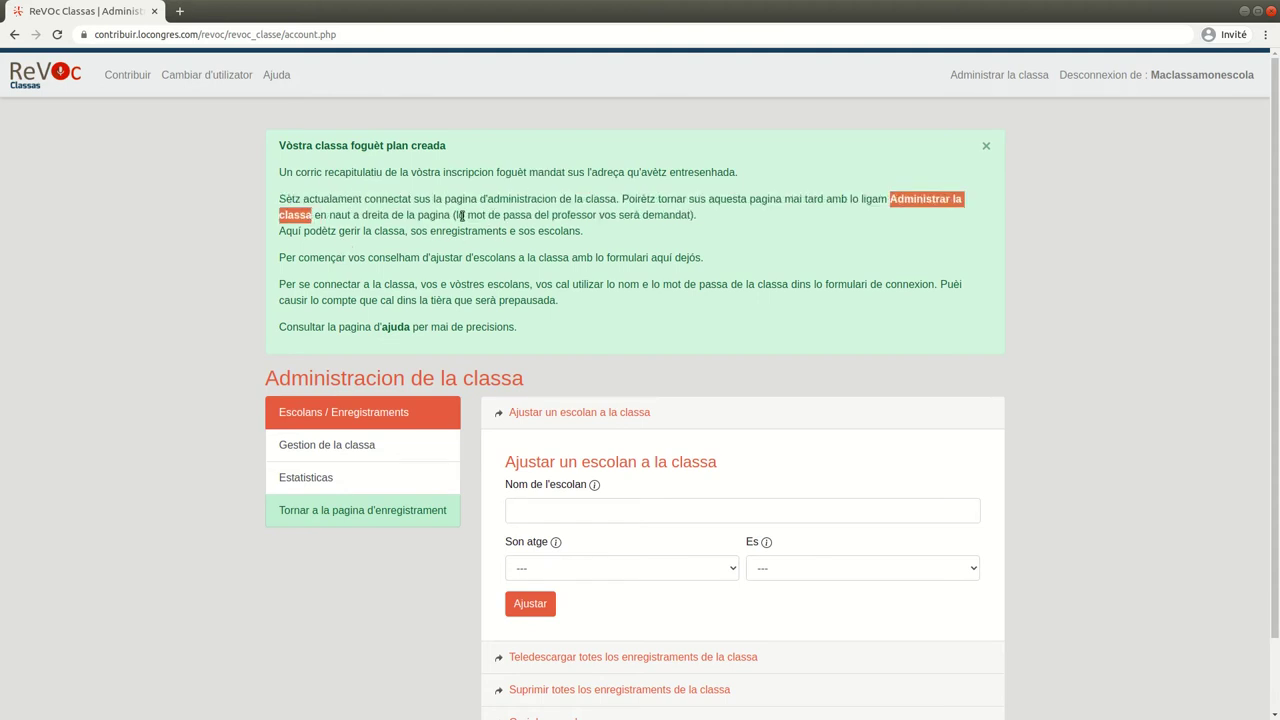
pyautogui.moveTo(466, 214); pyautogui.dragTo(600, 214)
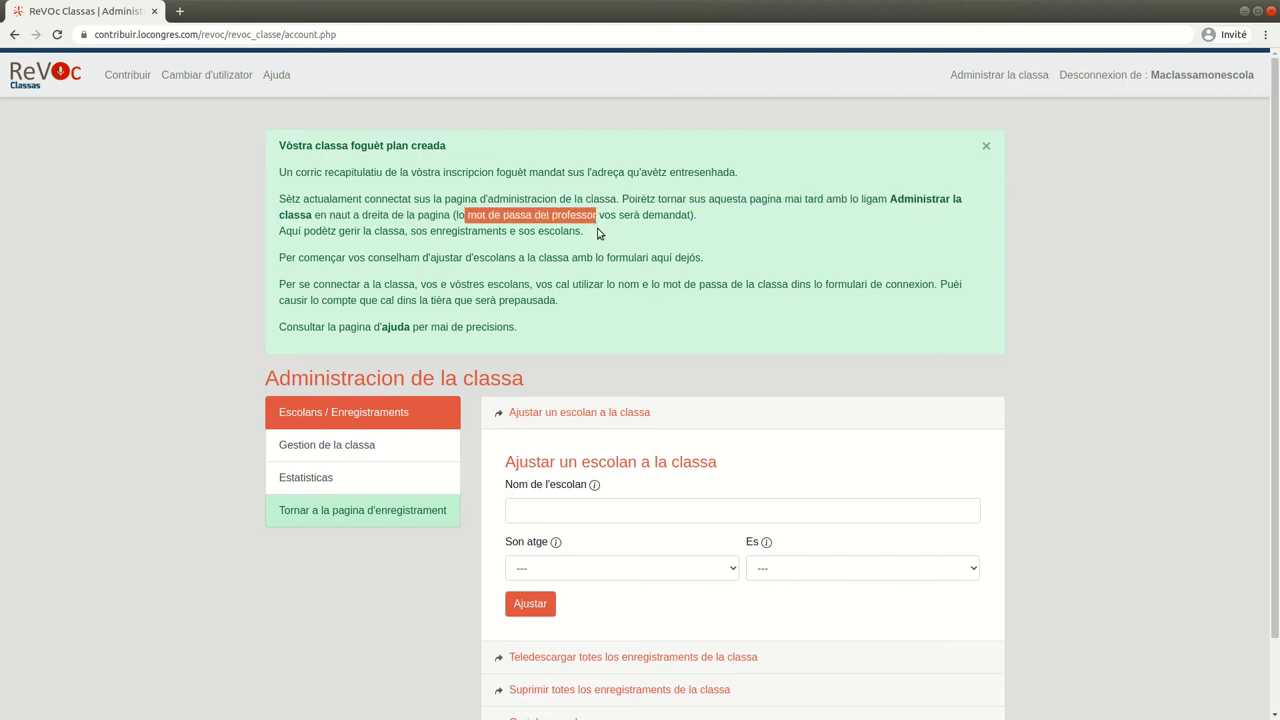
pyautogui.moveTo(430, 257); pyautogui.dragTo(516, 258)
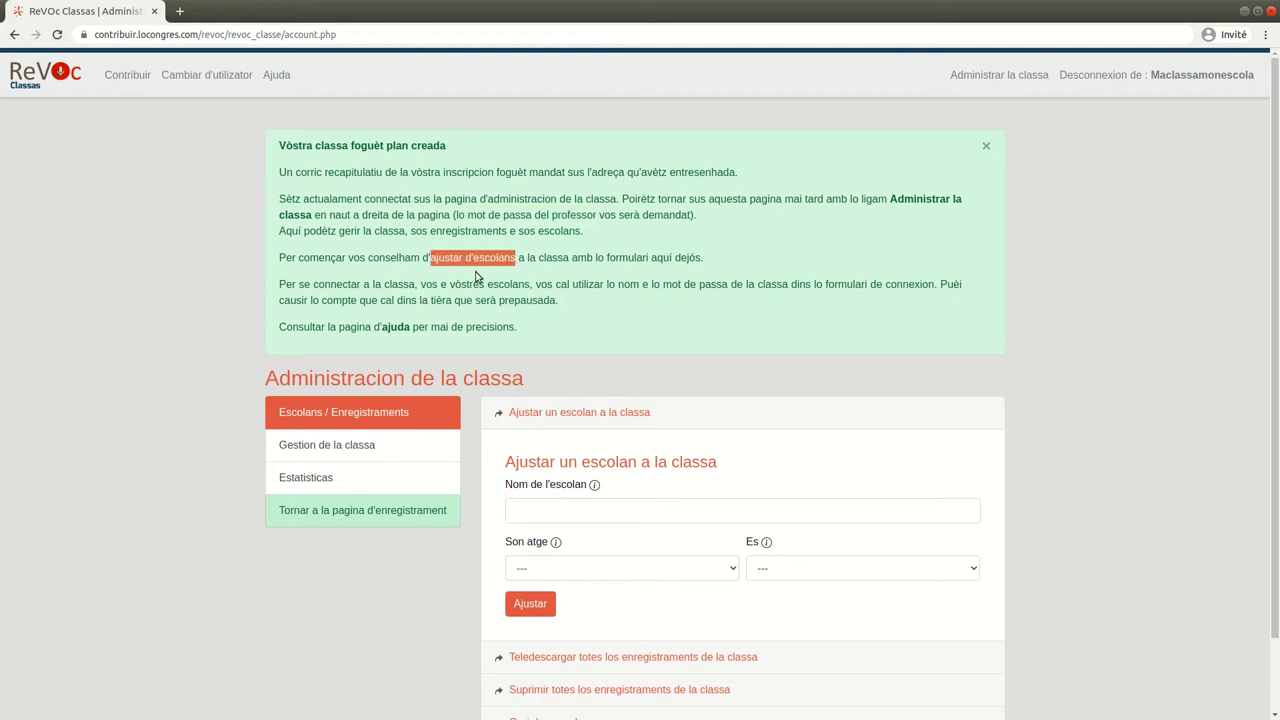
pyautogui.doubleClick(334, 284)
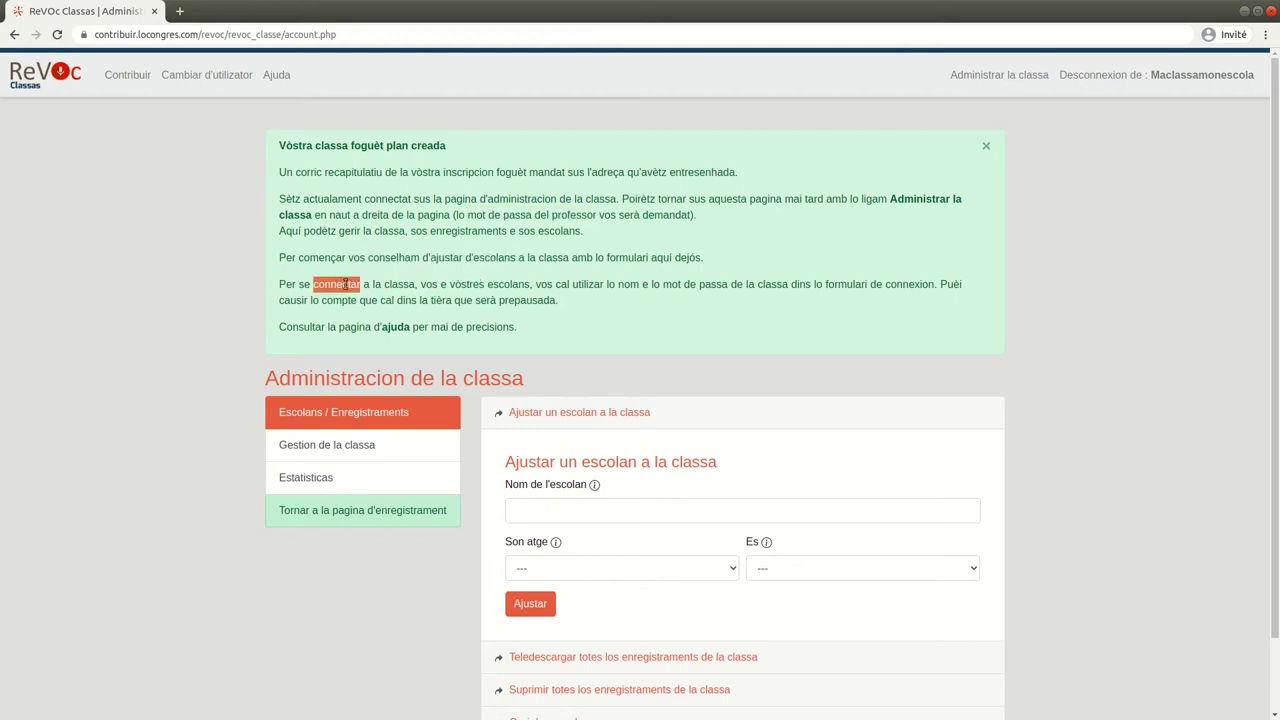
pyautogui.moveTo(420, 284); pyautogui.dragTo(533, 283)
pyautogui.moveTo(660, 284); pyautogui.dragTo(781, 290)
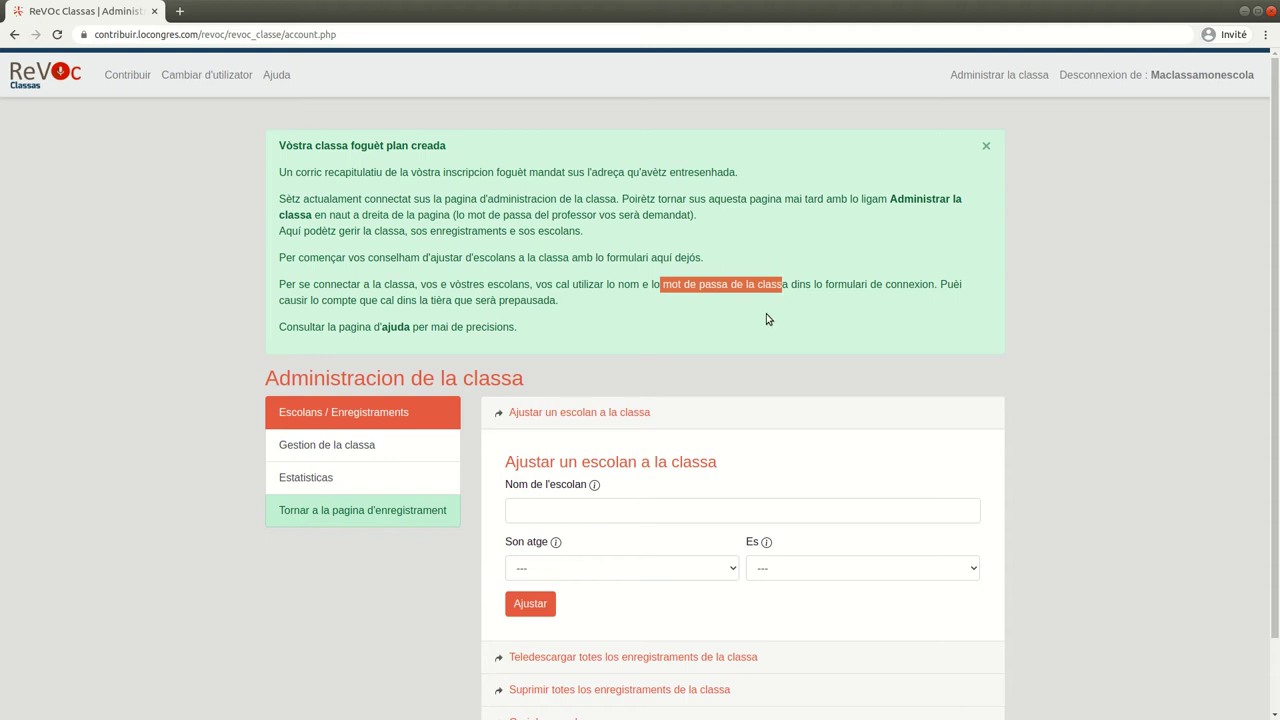
pyautogui.doubleClick(399, 334)
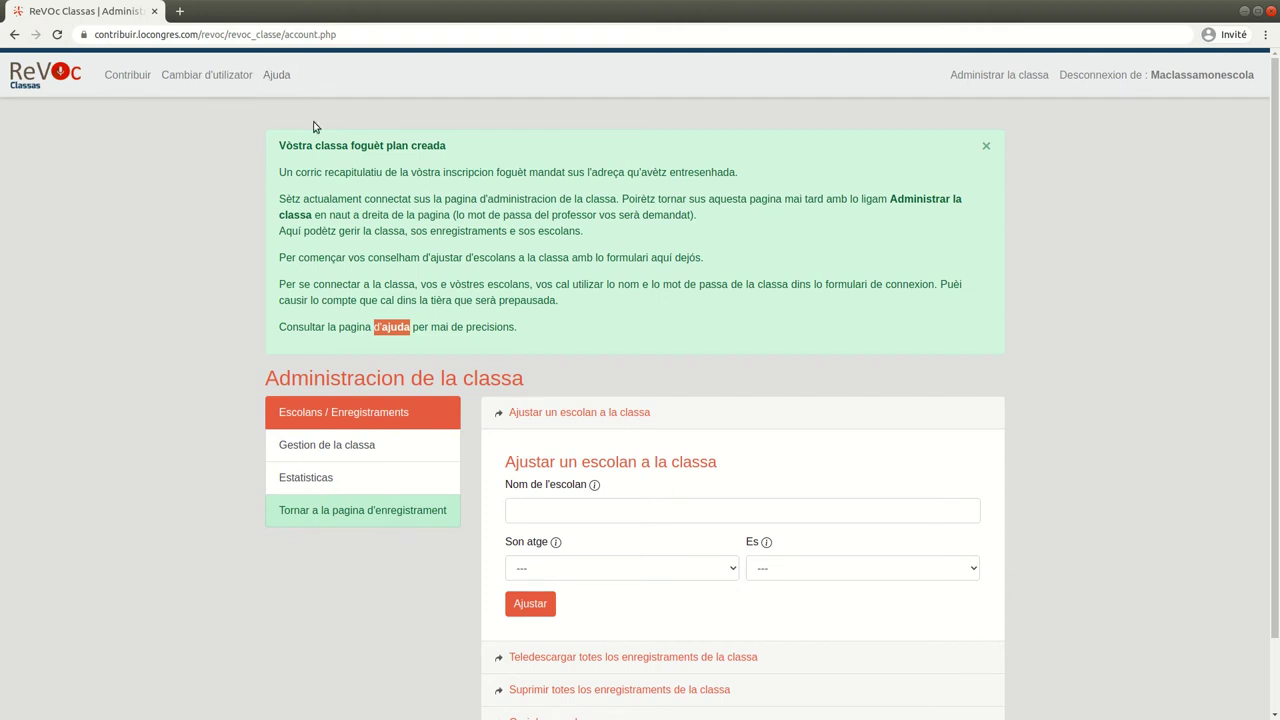
# Enter the first student's name with age 15 ans e mens and gender Una femna
pyautogui.scroll(-2, 690, 459)
pyautogui.click(637, 427)
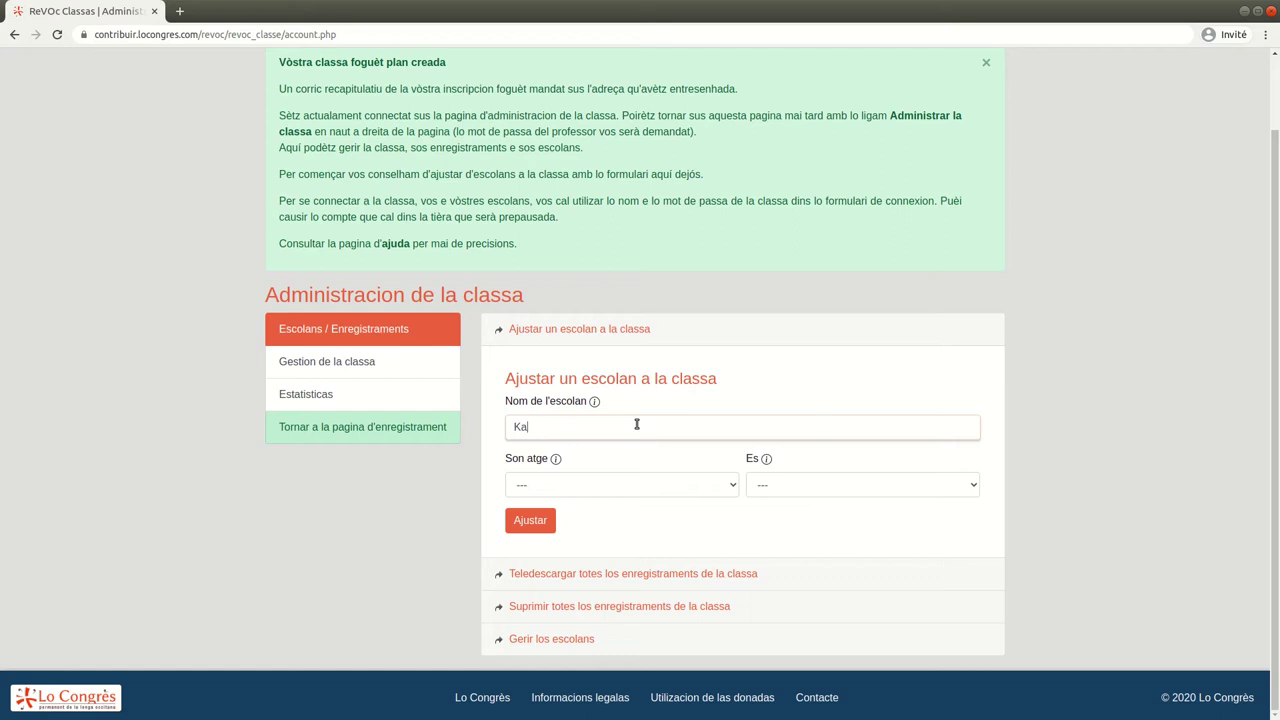
pyautogui.click(640, 492)
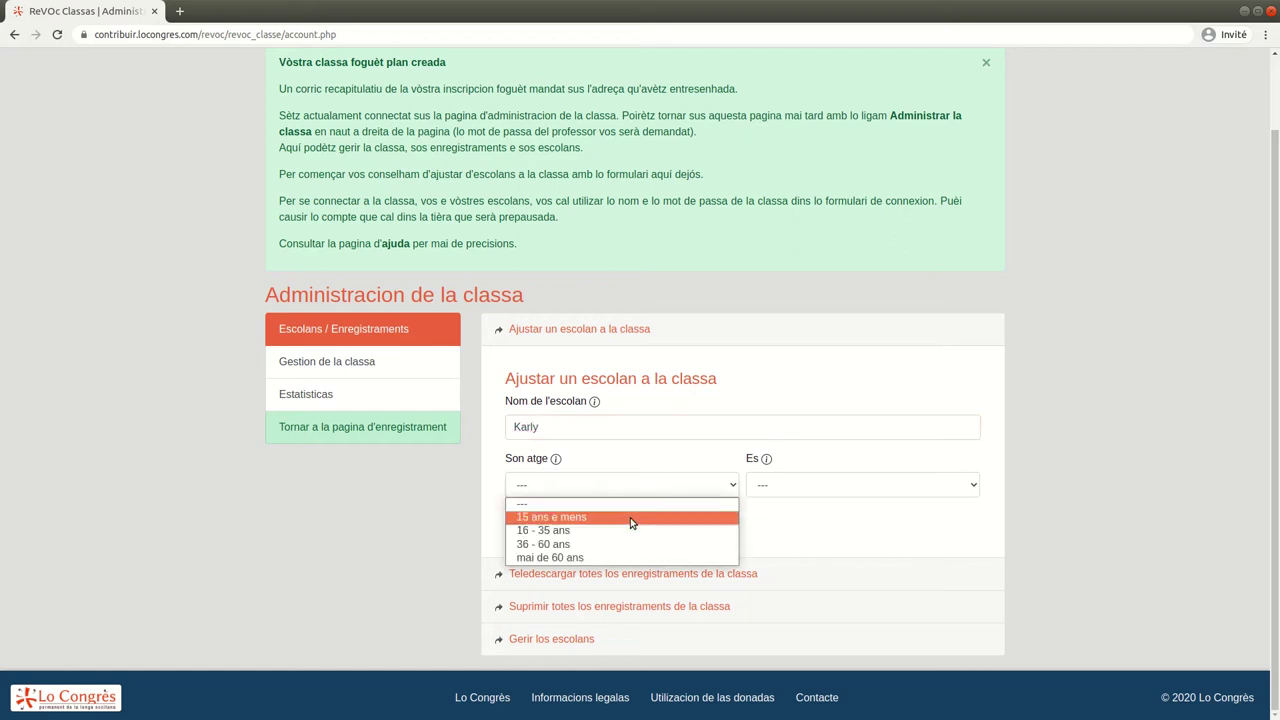
pyautogui.click(633, 519)
pyautogui.click(773, 492)
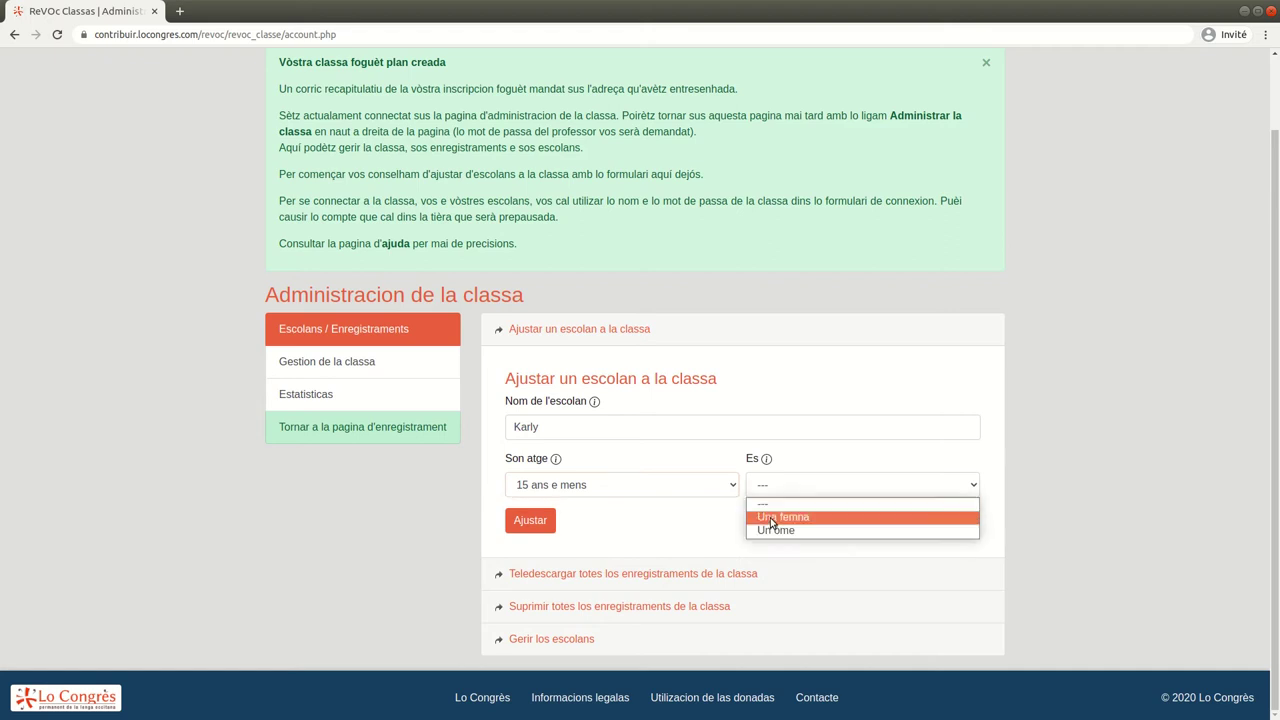
pyautogui.click(770, 517)
# Review the name and age help notes, then add the student to the class
pyautogui.moveTo(597, 405)
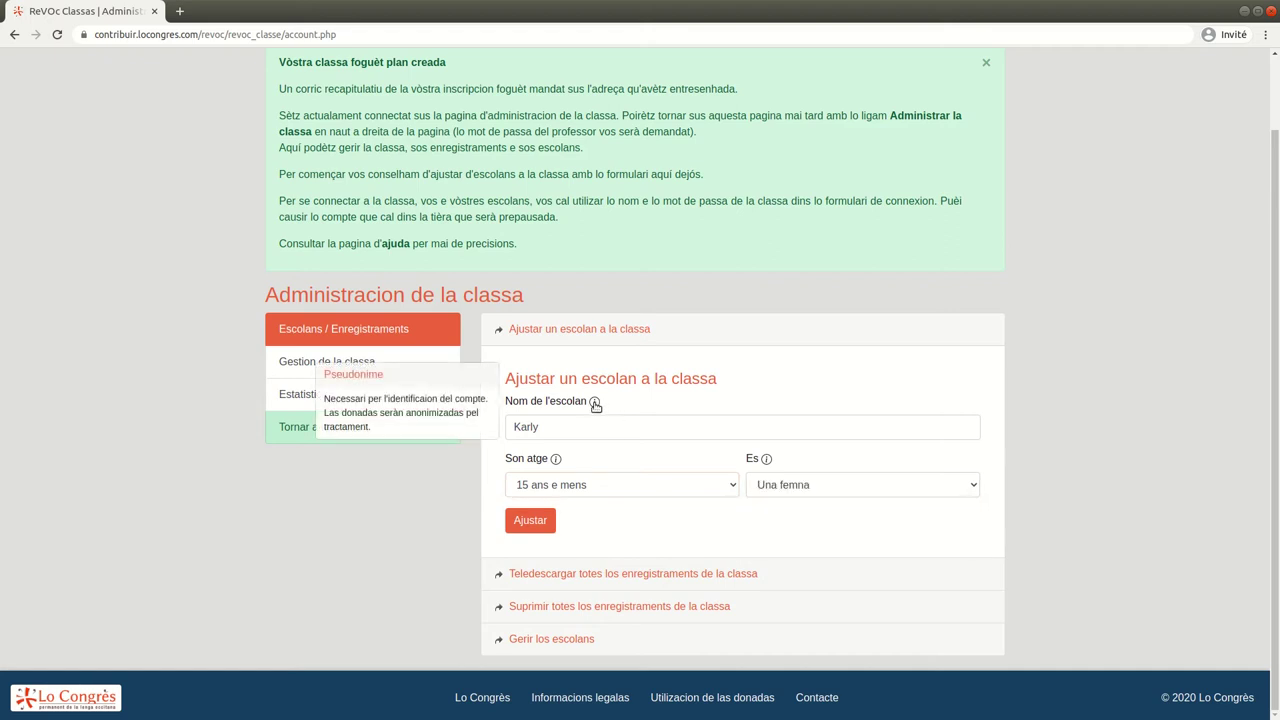
pyautogui.doubleClick(422, 400)
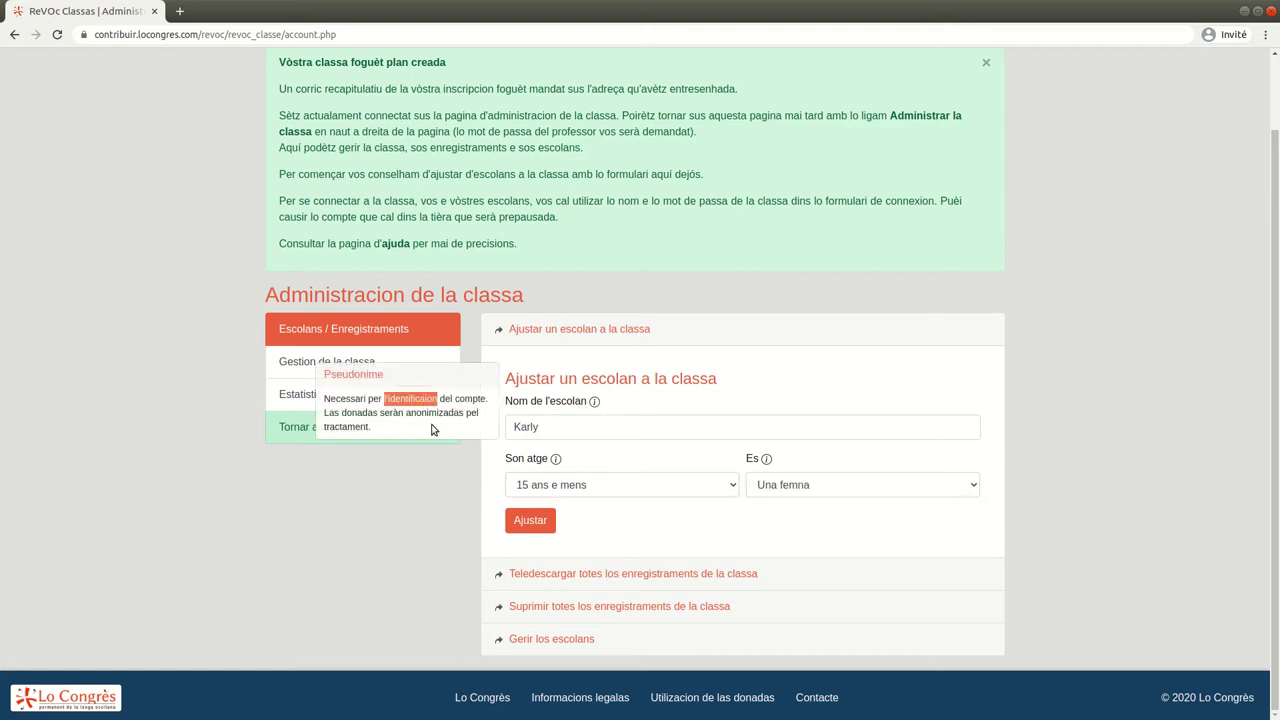
pyautogui.doubleClick(434, 412)
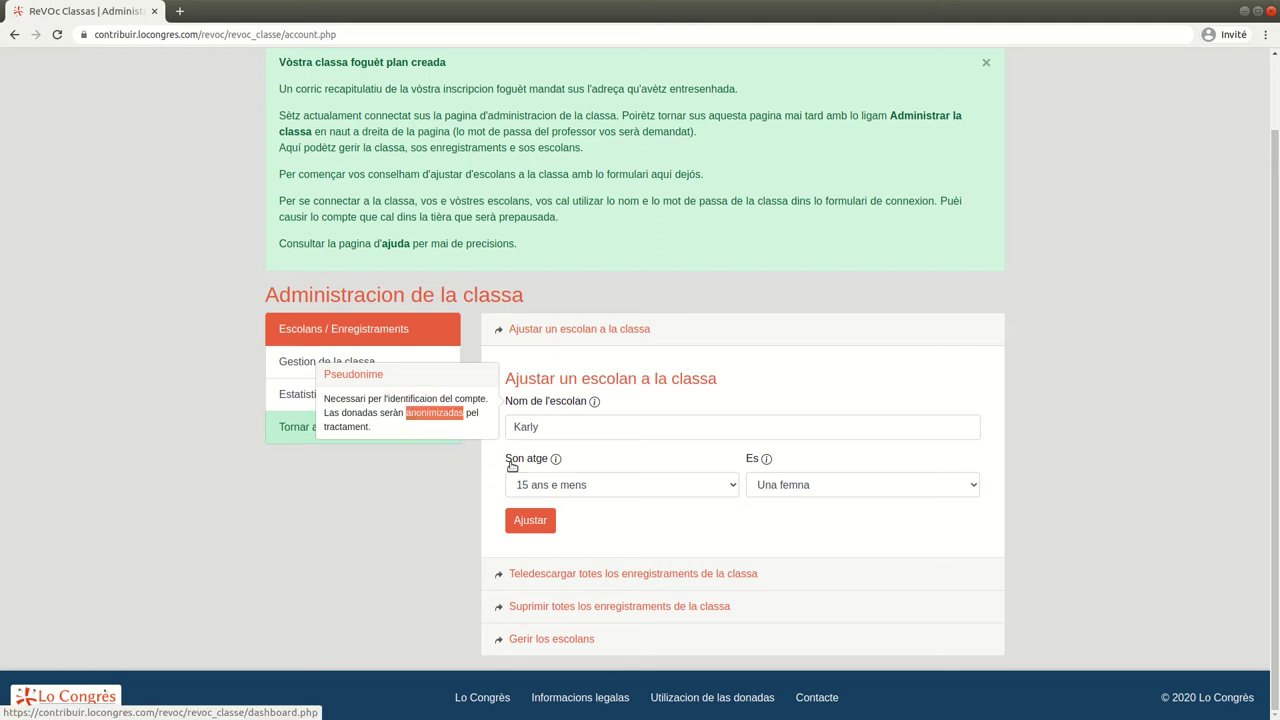
pyautogui.click(556, 460)
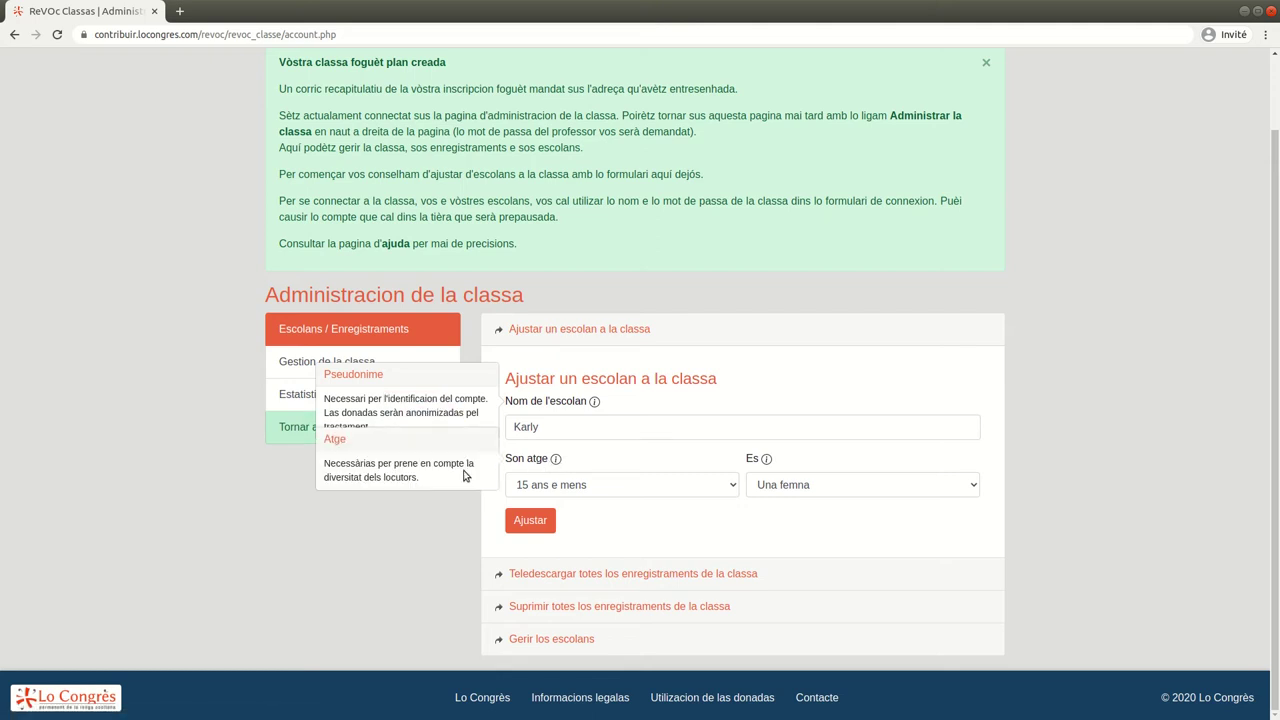
pyautogui.doubleClick(346, 478)
pyautogui.click(532, 524)
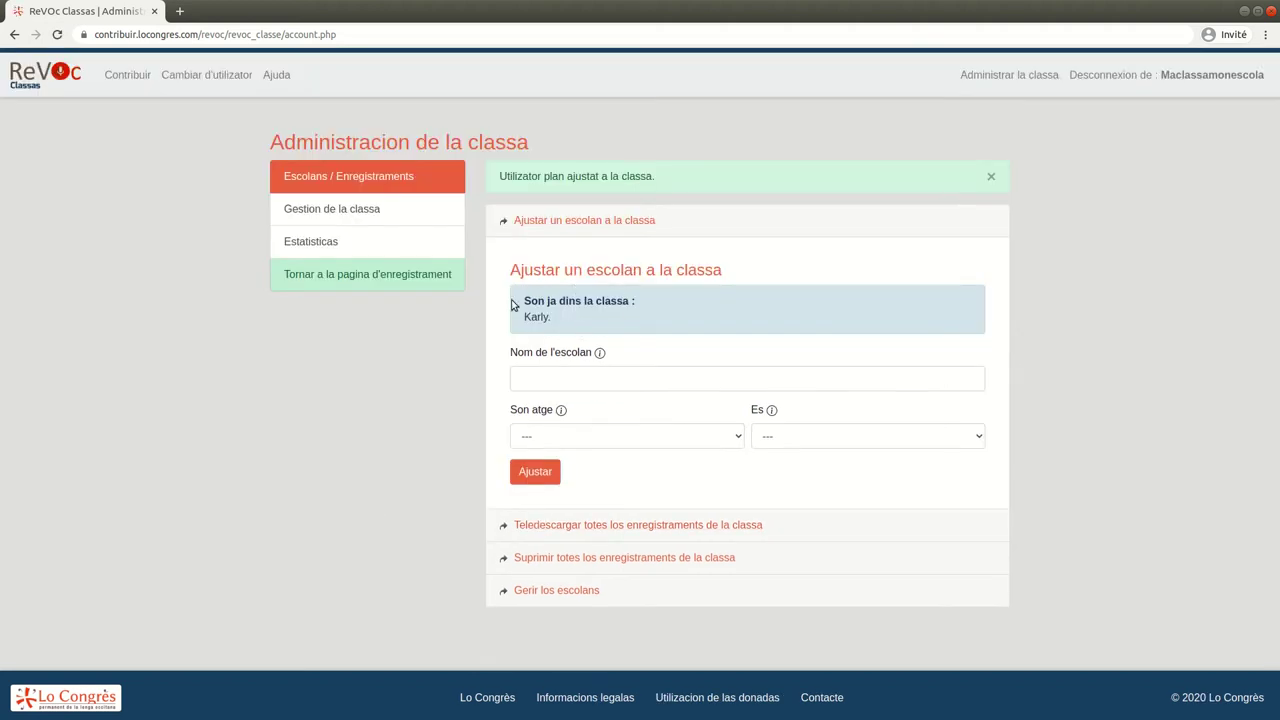
# Add a second student aged 15 ans e mens, gender Un òme
pyautogui.click(563, 379)
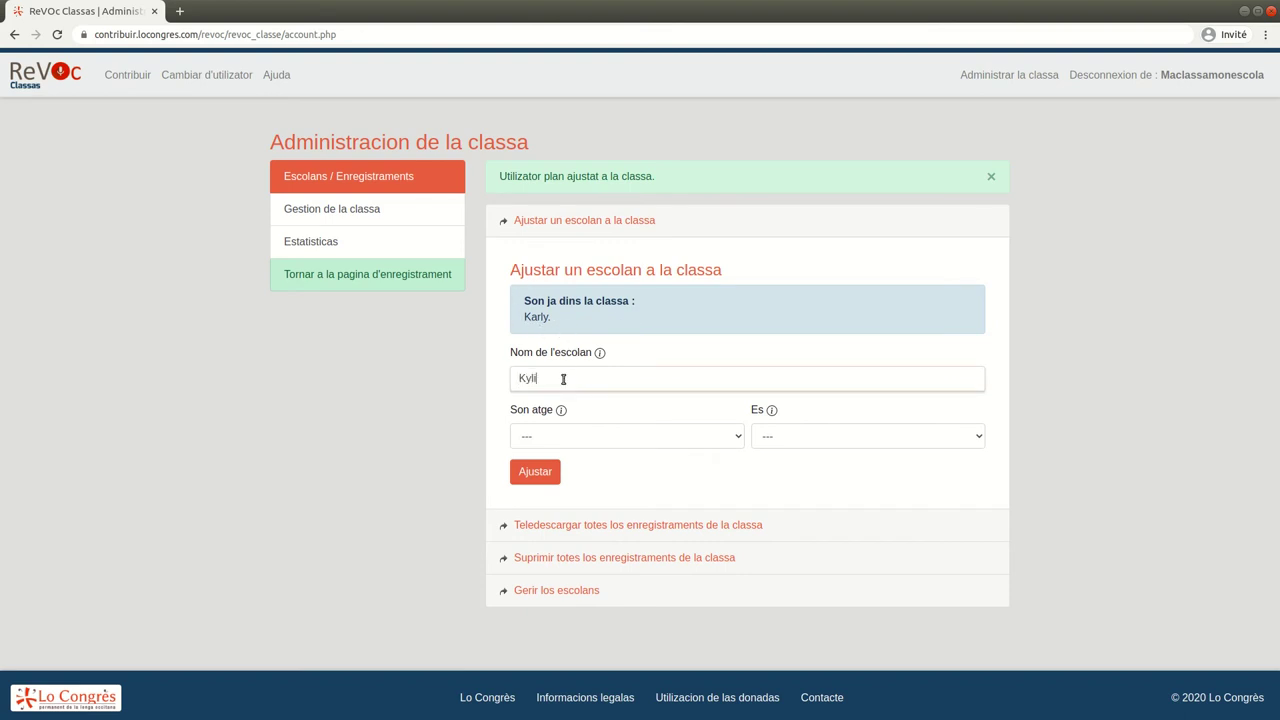
pyautogui.click(595, 436)
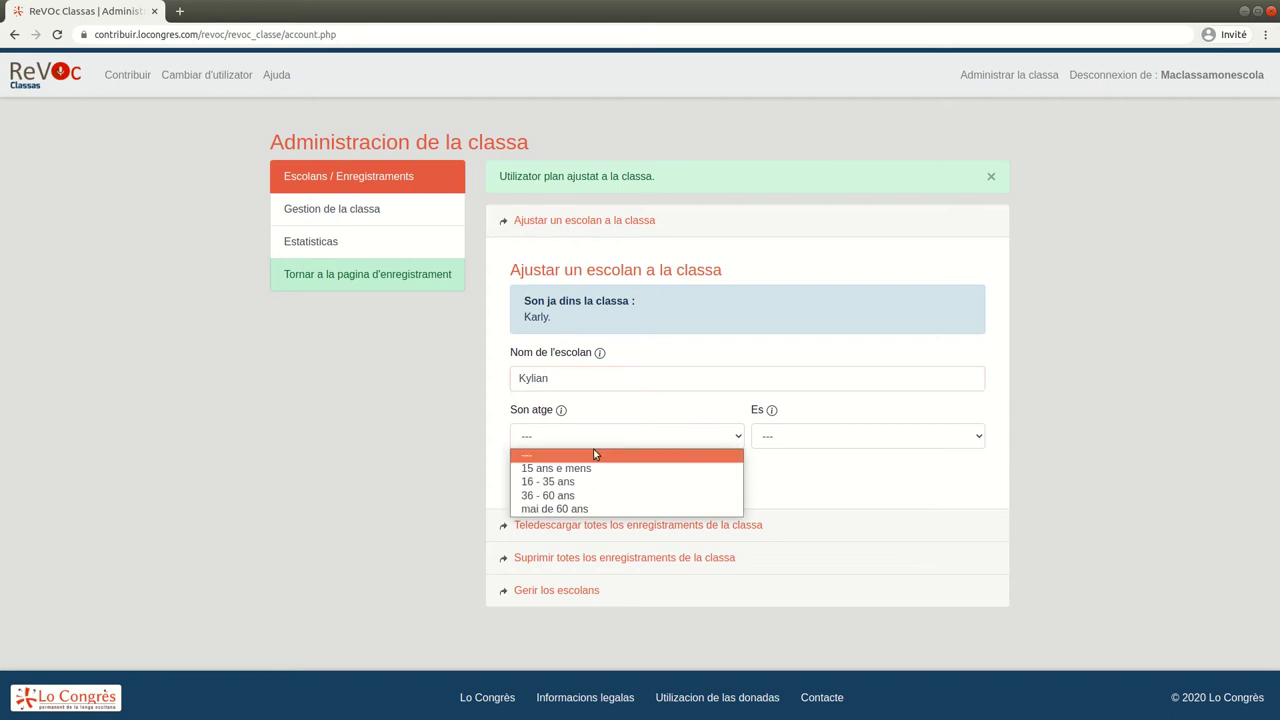
pyautogui.click(655, 466)
pyautogui.click(801, 431)
pyautogui.click(787, 480)
pyautogui.click(537, 478)
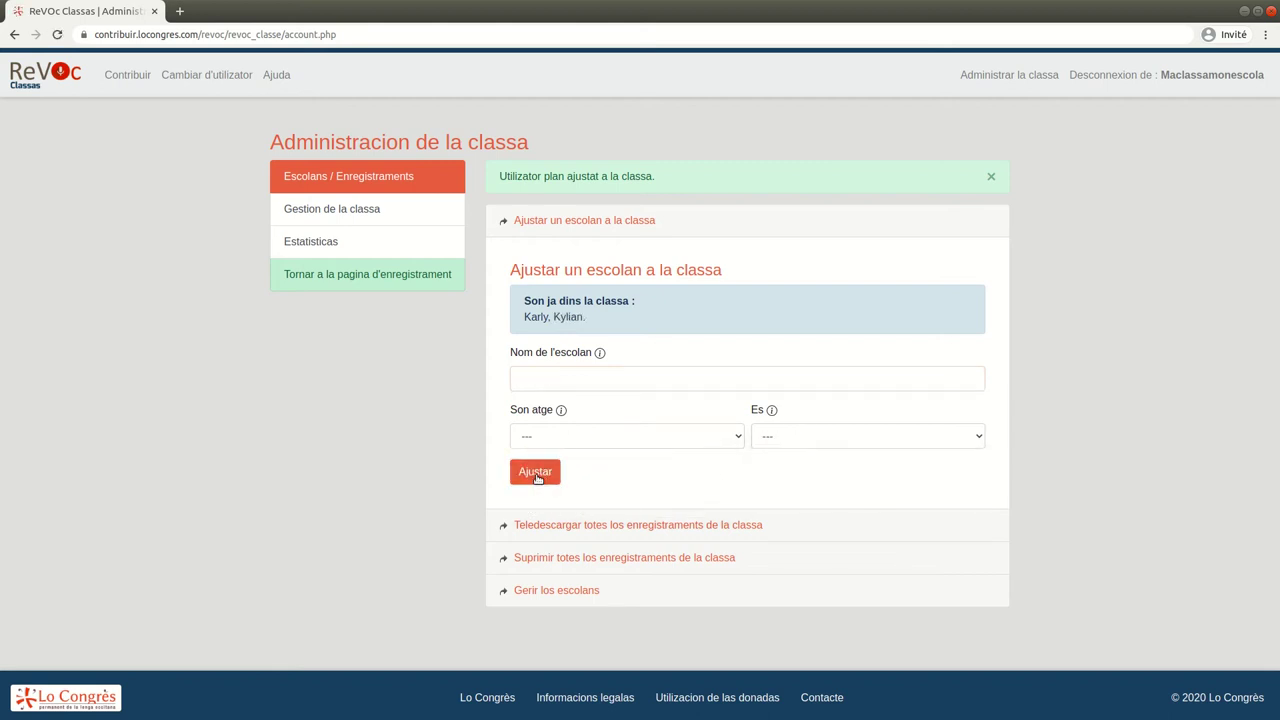
# Add a third student aged 15 ans e mens, gender Un òme
pyautogui.click(564, 379)
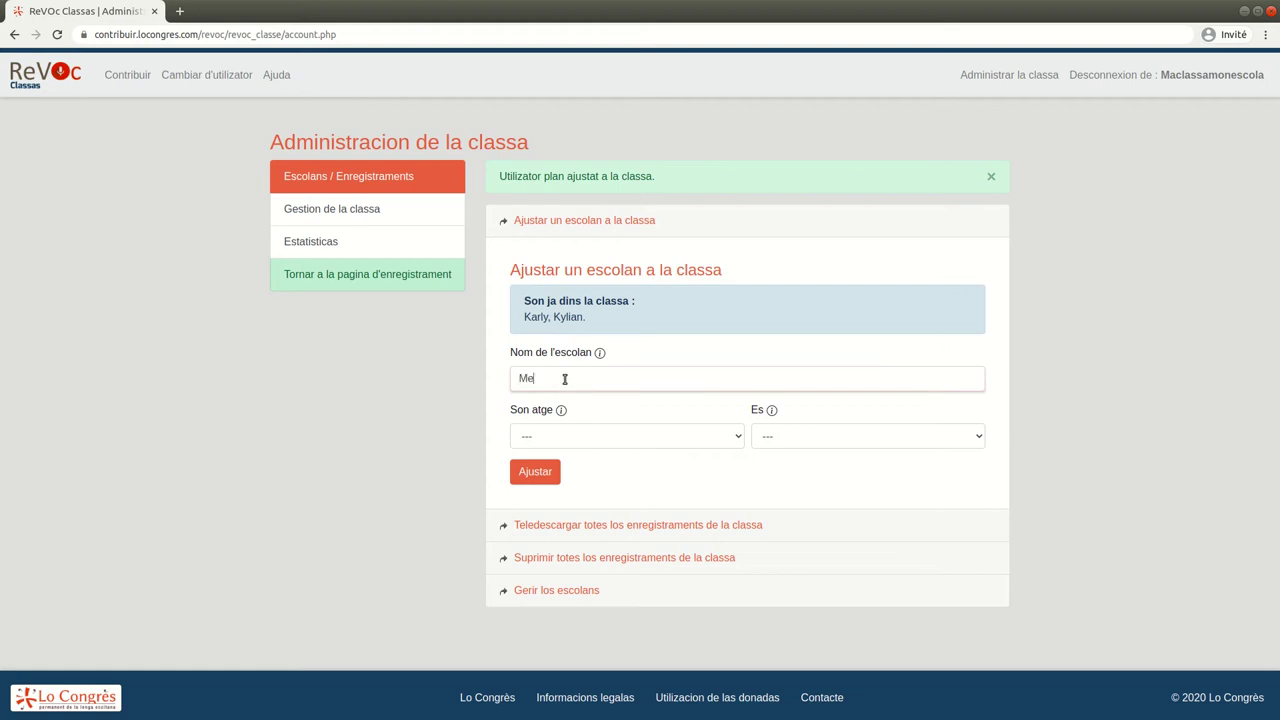
pyautogui.click(526, 446)
pyautogui.click(565, 467)
pyautogui.click(816, 443)
pyautogui.click(787, 481)
pyautogui.click(535, 478)
# Add a fourth student aged 15 ans e mens, gender Una femna
pyautogui.click(545, 376)
pyautogui.click(578, 434)
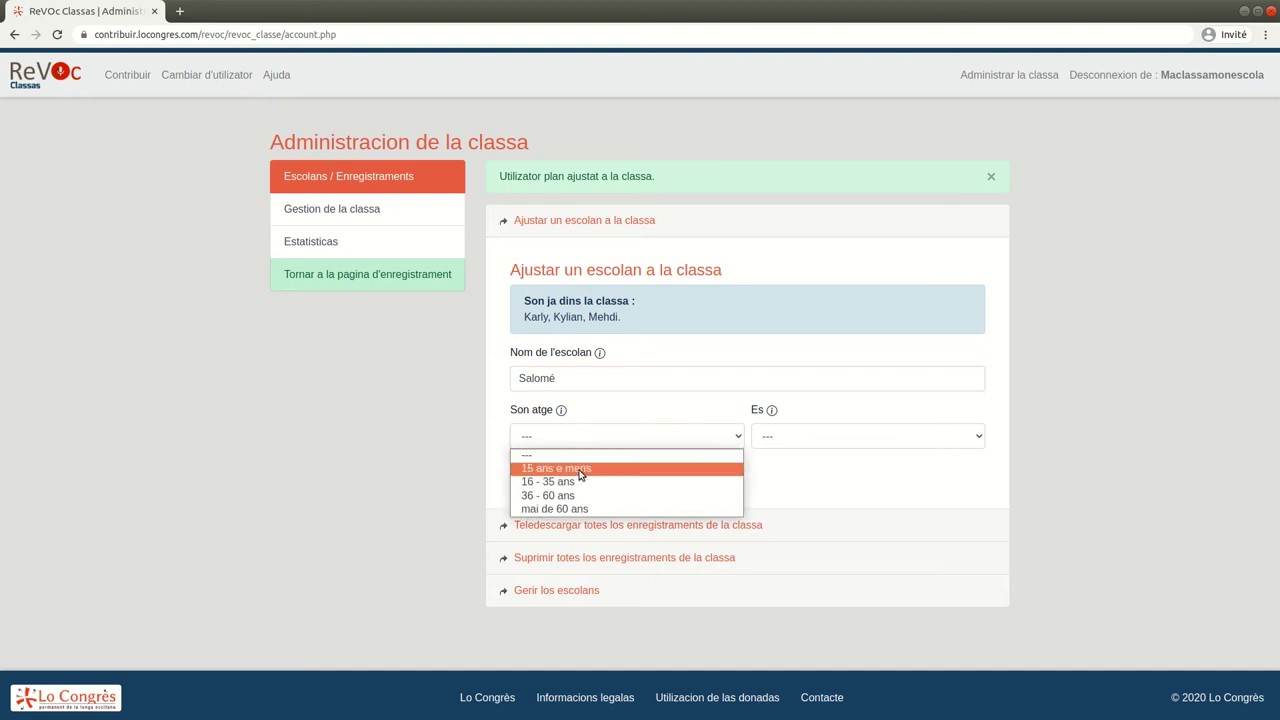
pyautogui.click(580, 470)
pyautogui.click(803, 437)
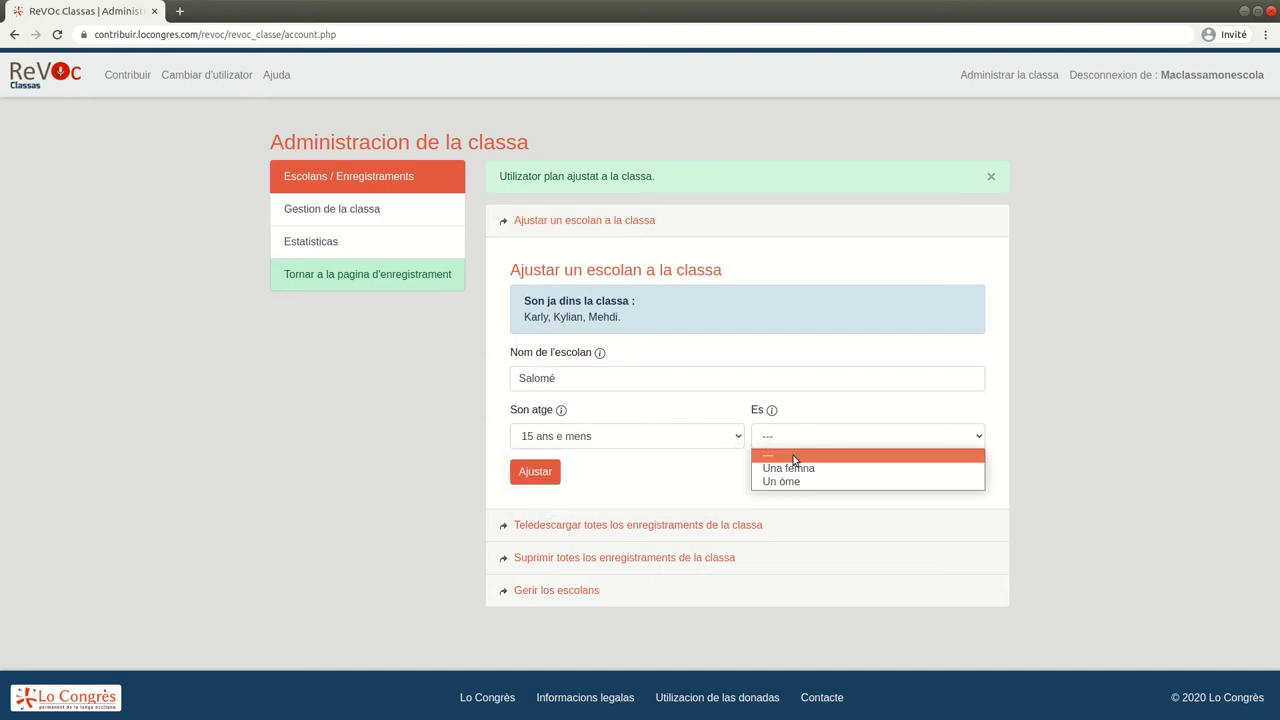
pyautogui.click(789, 469)
pyautogui.click(537, 474)
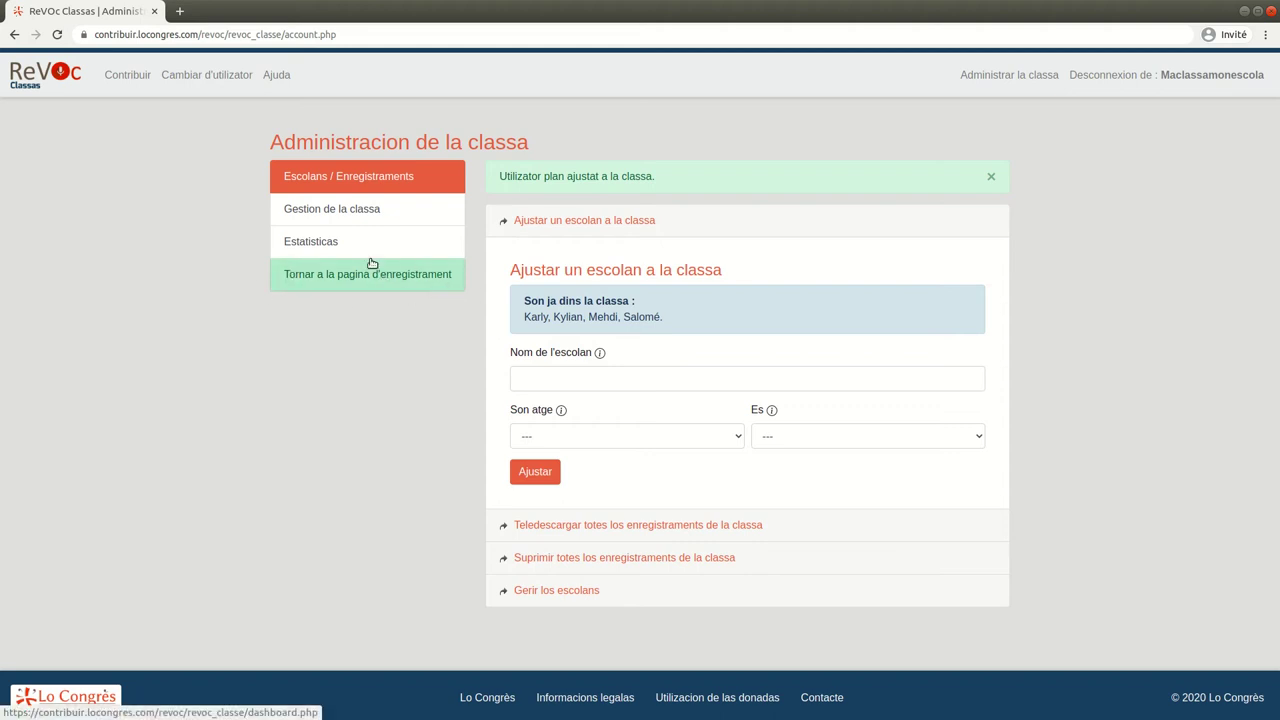
# Return to the recording page and sign in as the third student in the name list
pyautogui.click(347, 283)
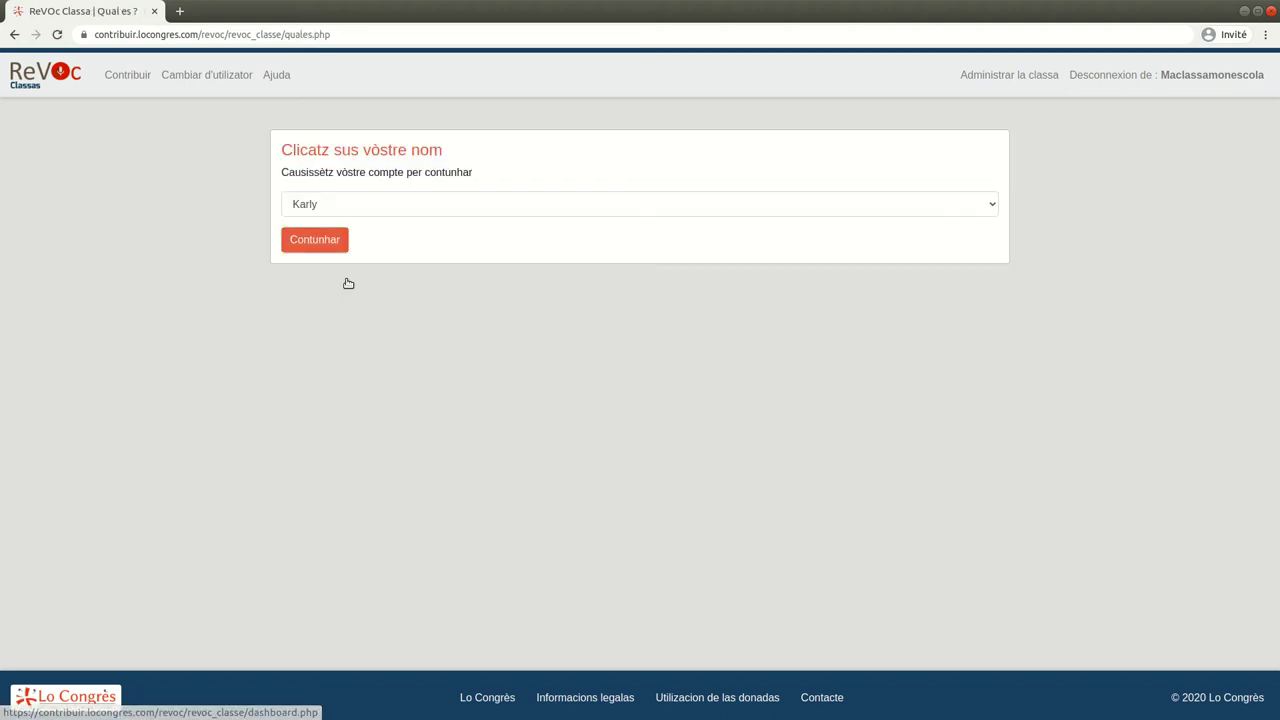
pyautogui.moveTo(369, 149); pyautogui.dragTo(465, 151)
pyautogui.doubleClick(301, 173)
pyautogui.click(345, 205)
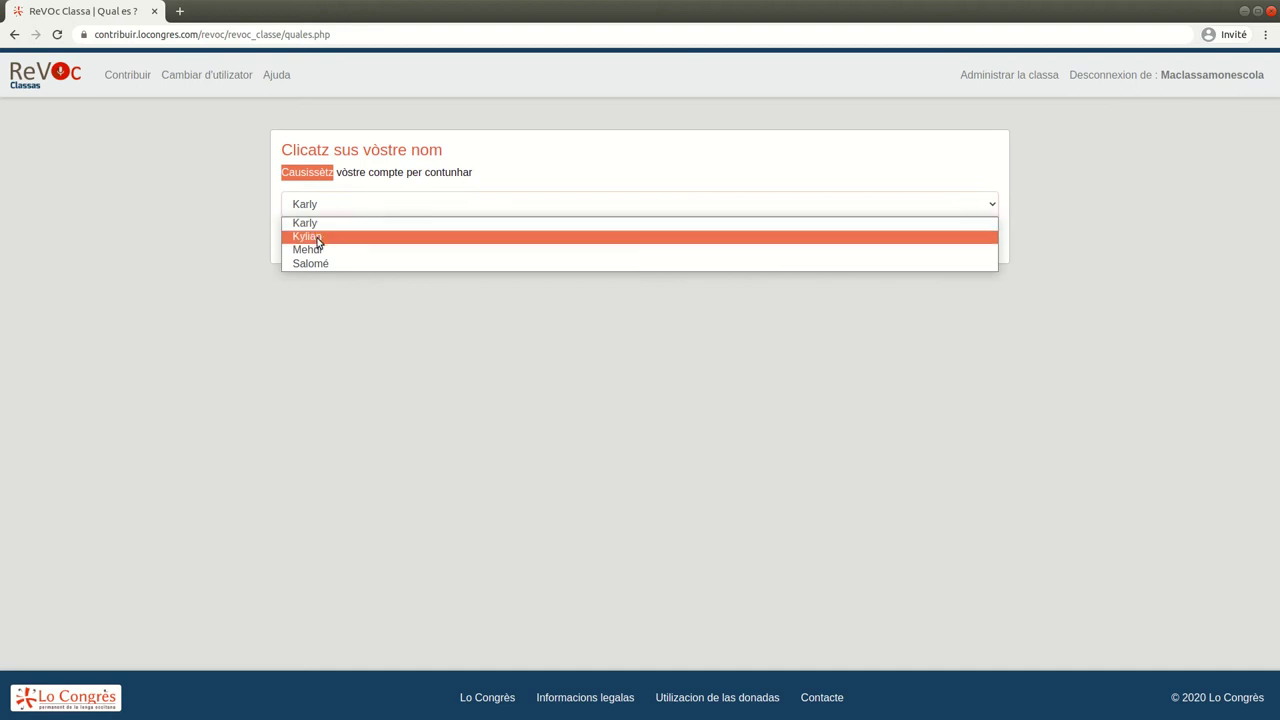
pyautogui.click(325, 250)
pyautogui.click(316, 241)
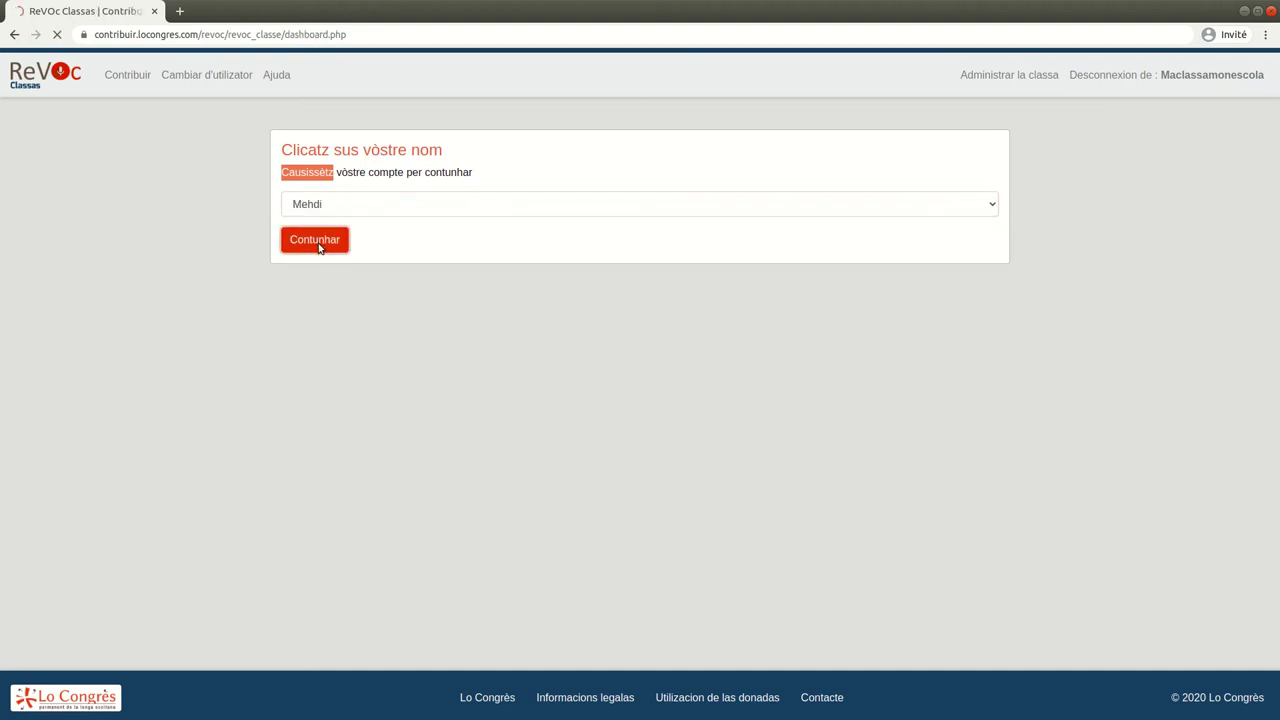
pyautogui.moveTo(297, 142); pyautogui.dragTo(494, 158)
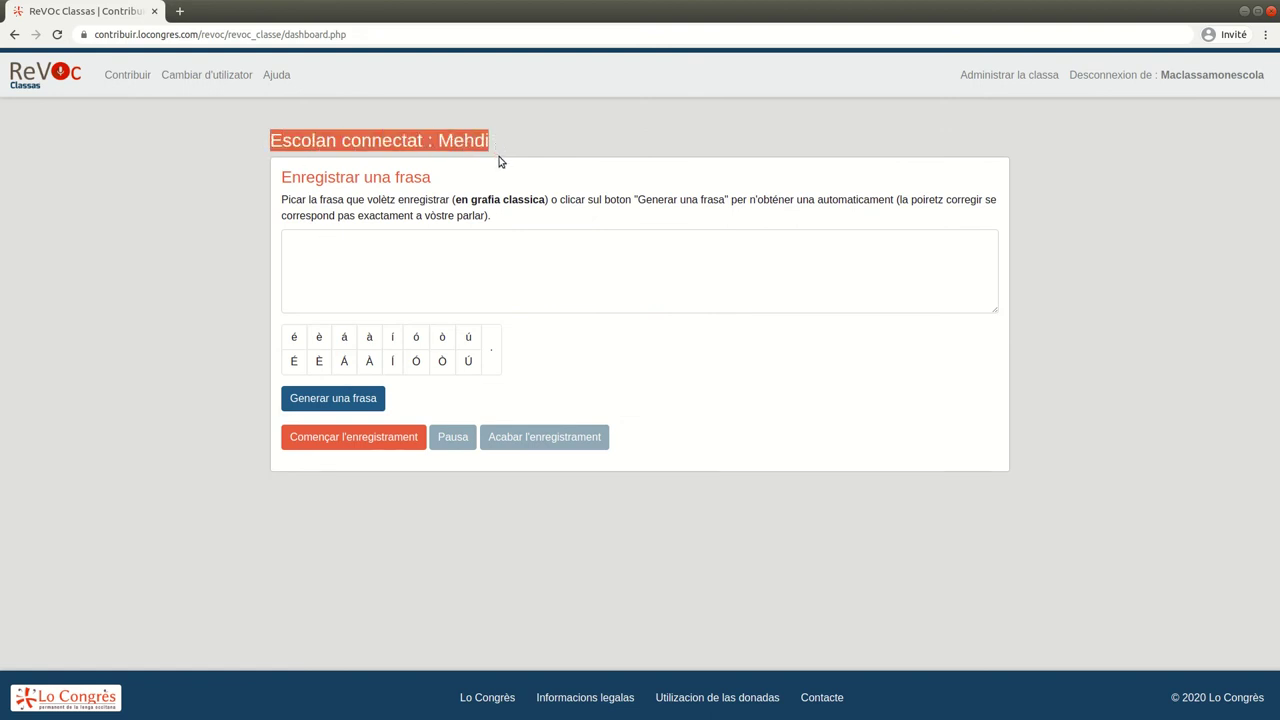
# Write 'Aimi l'occitan a la foliá !' using the á accent button, and start recording
pyautogui.click(436, 205)
pyautogui.doubleClick(290, 201)
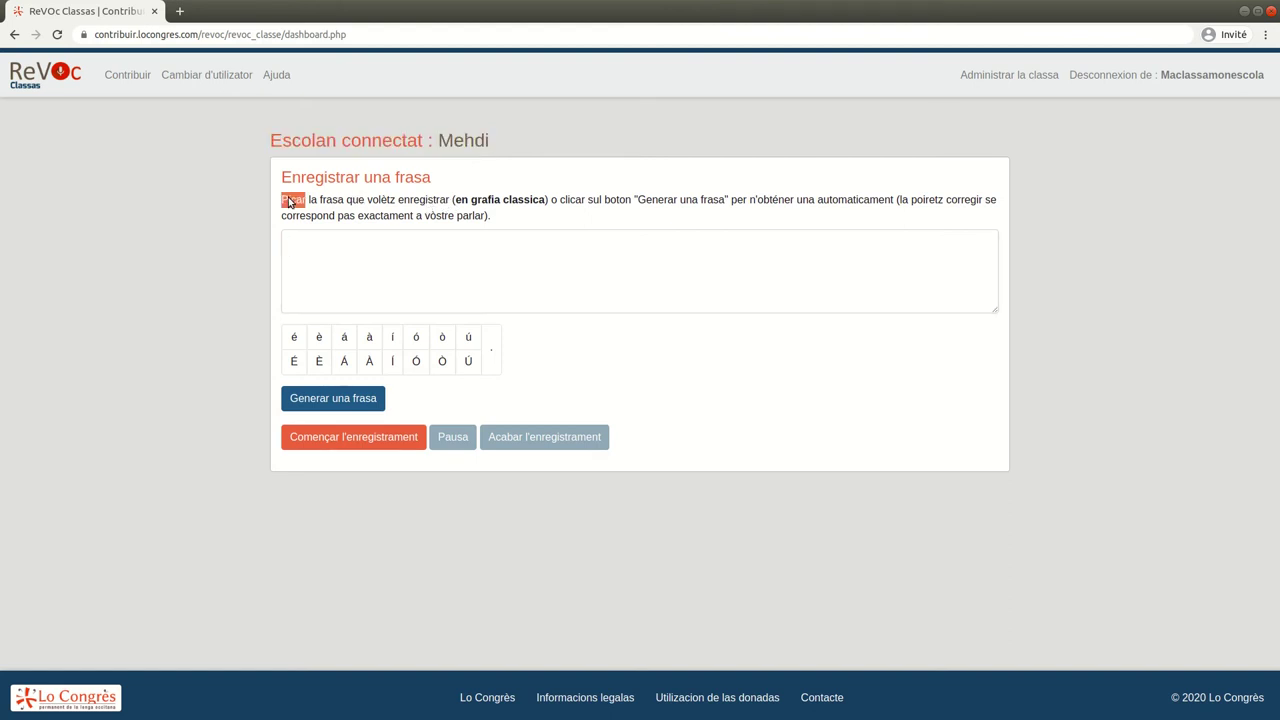
pyautogui.moveTo(455, 200); pyautogui.dragTo(548, 201)
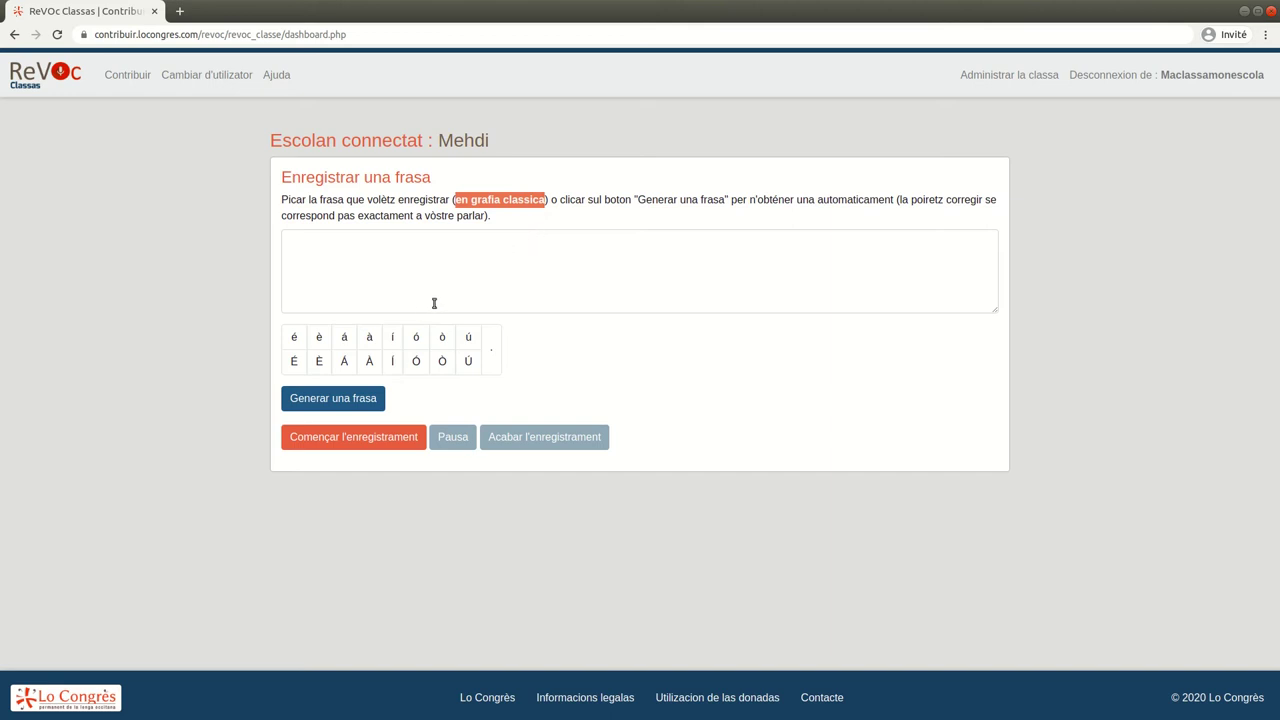
pyautogui.click(447, 258)
pyautogui.write("Aimi l'occitan a la foli")
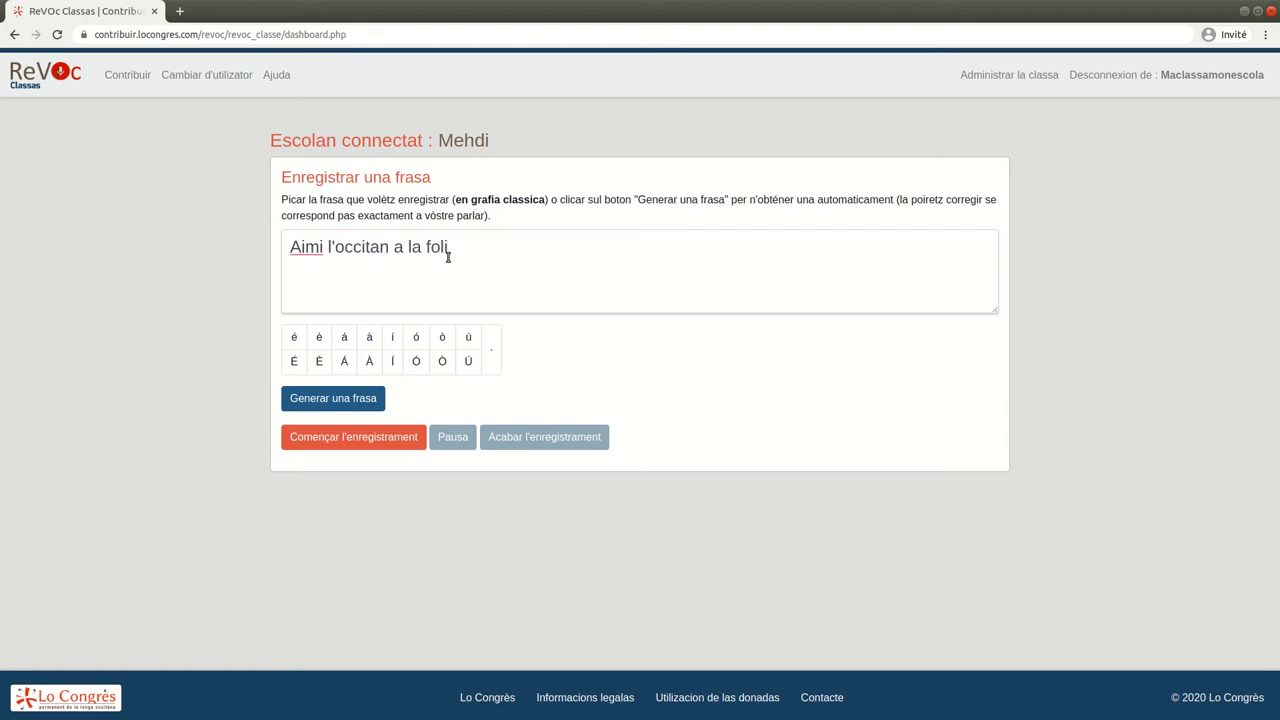
pyautogui.click(344, 342)
pyautogui.click(463, 254)
pyautogui.click(377, 443)
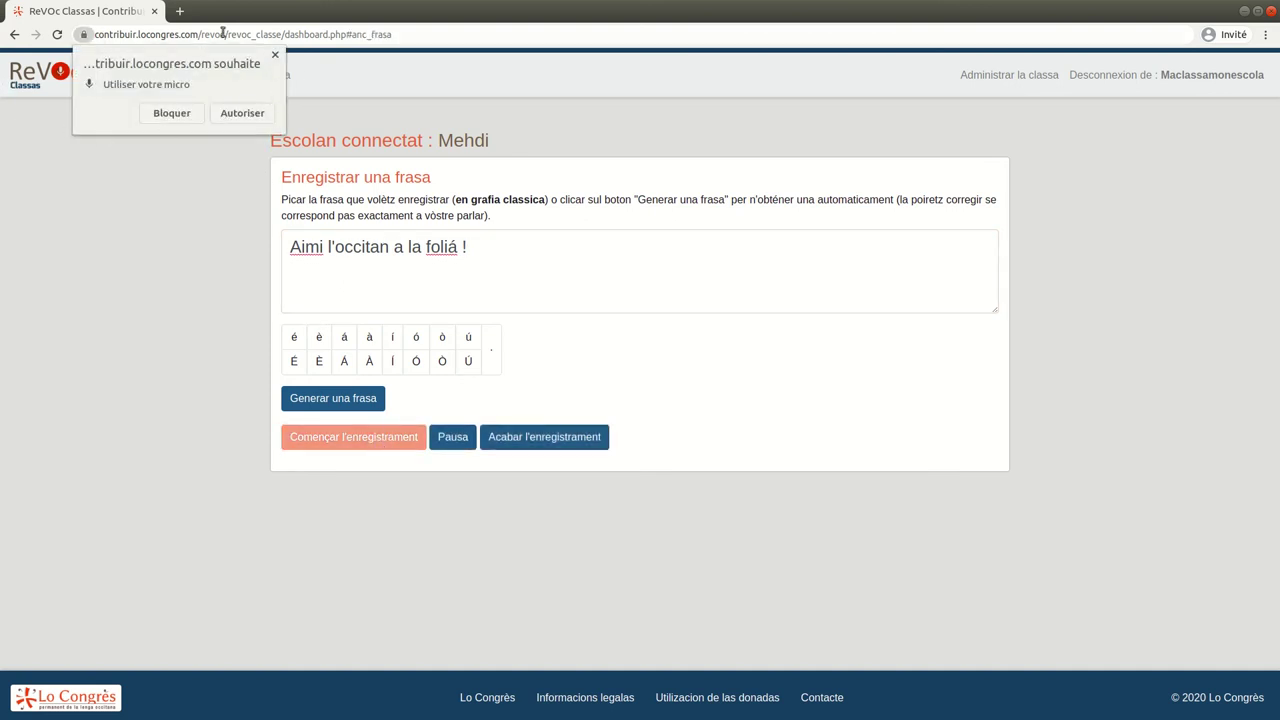
# Allow the microphone, record and play back a take, redo it, then validate and send
pyautogui.click(241, 114)
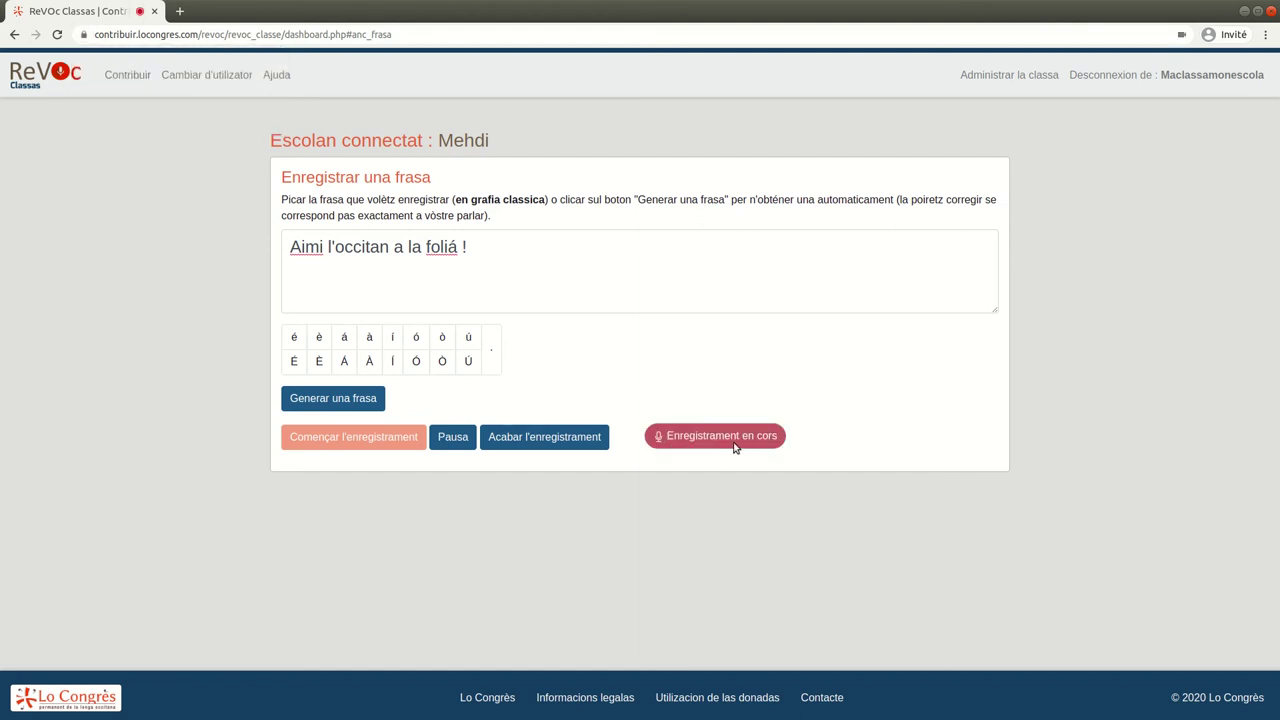
pyautogui.click(549, 446)
pyautogui.click(311, 517)
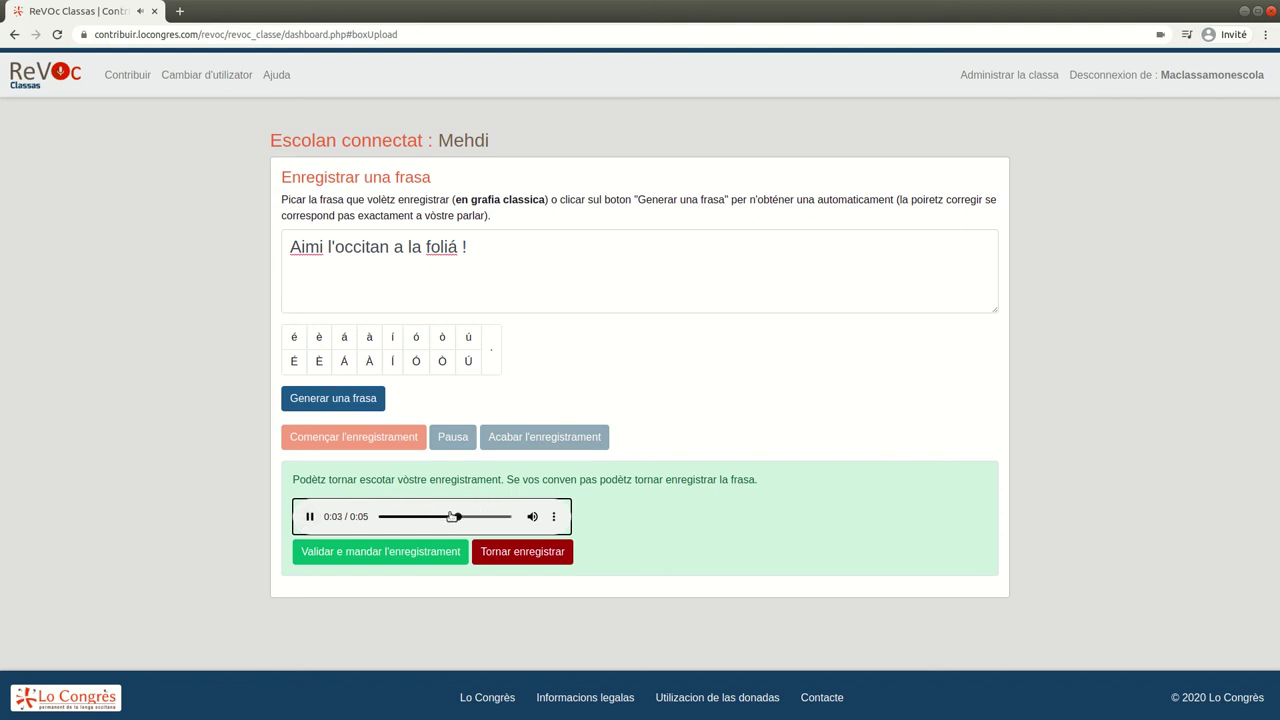
pyautogui.click(520, 552)
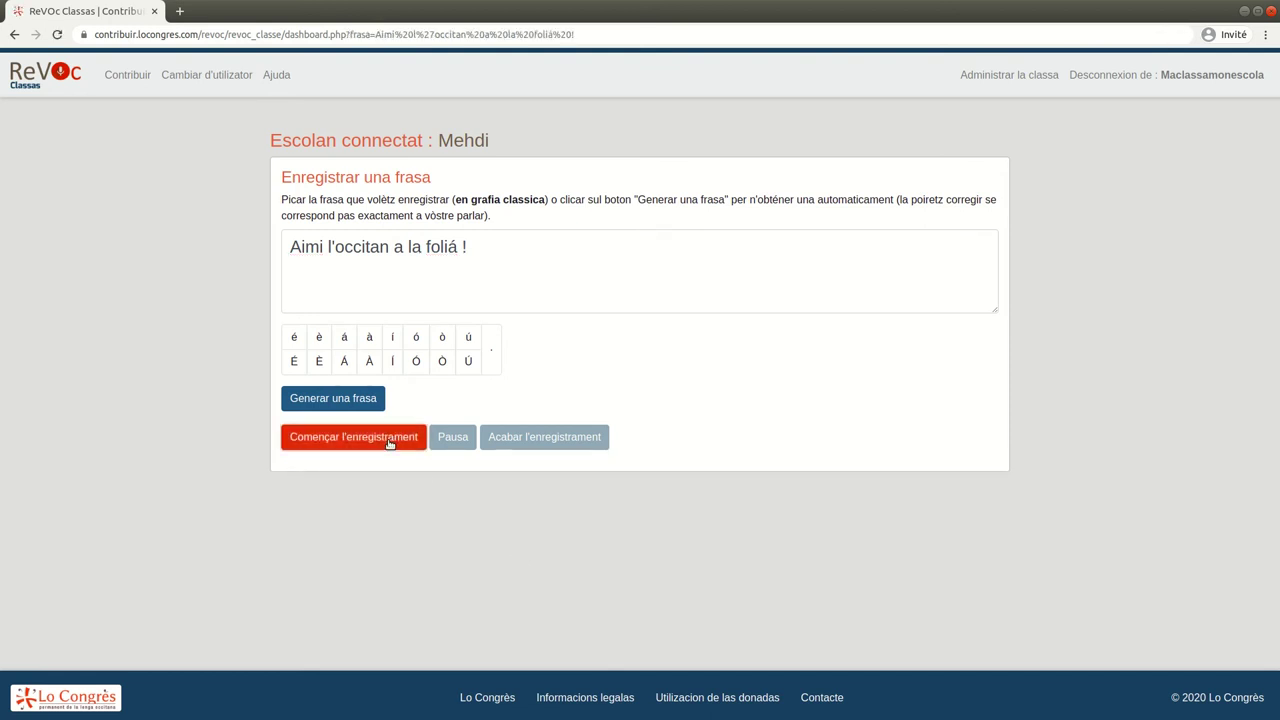
pyautogui.click(391, 440)
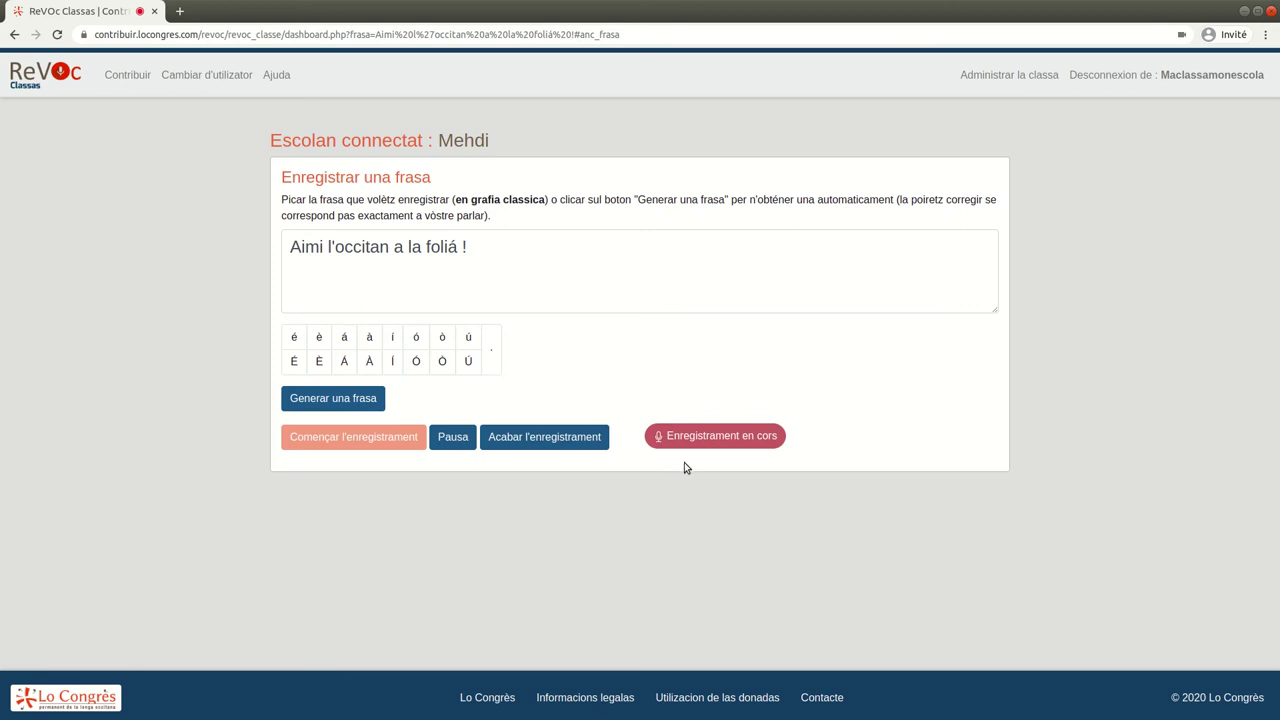
pyautogui.click(520, 444)
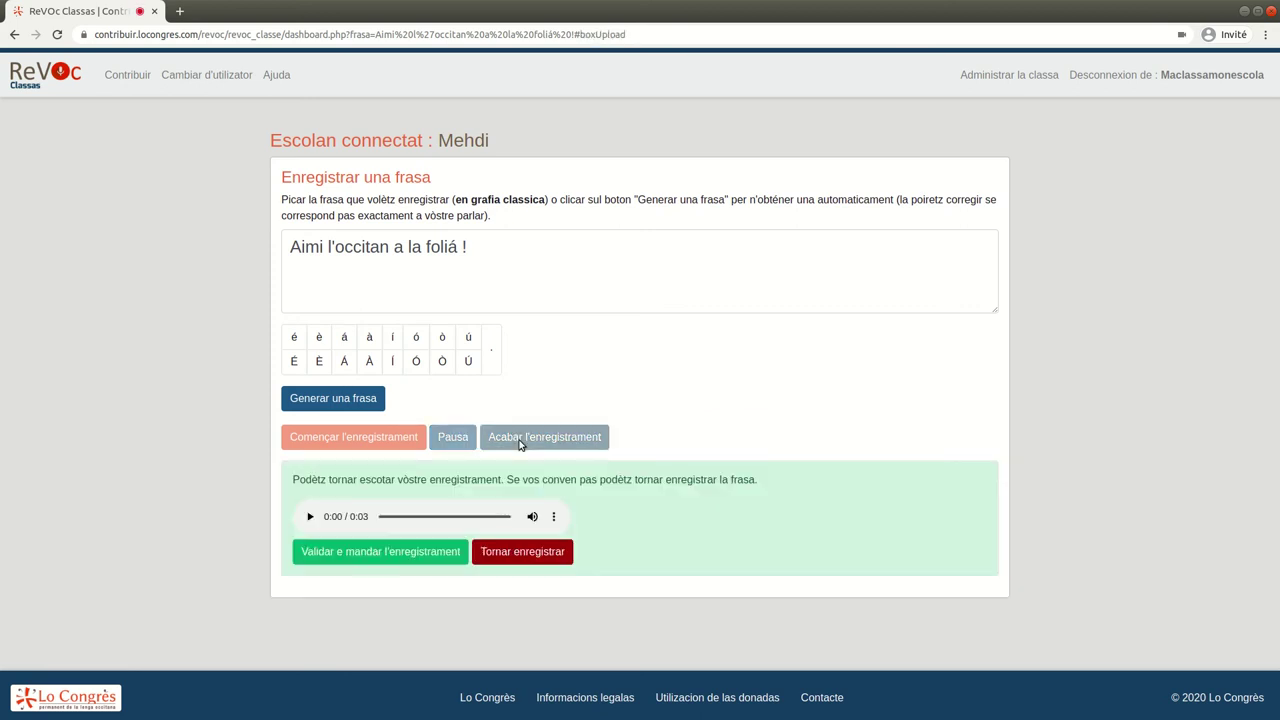
pyautogui.click(357, 550)
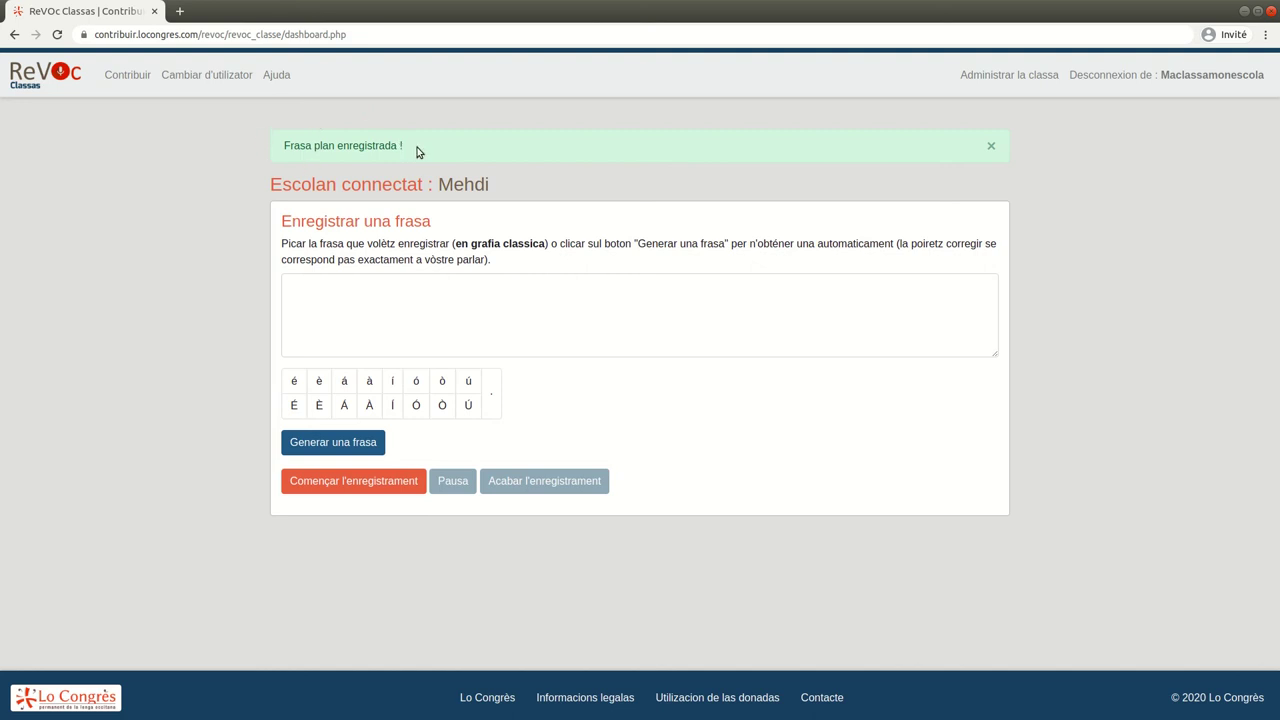
# Switch user and sign in as the last student in the name list
pyautogui.click(218, 80)
pyautogui.click(378, 205)
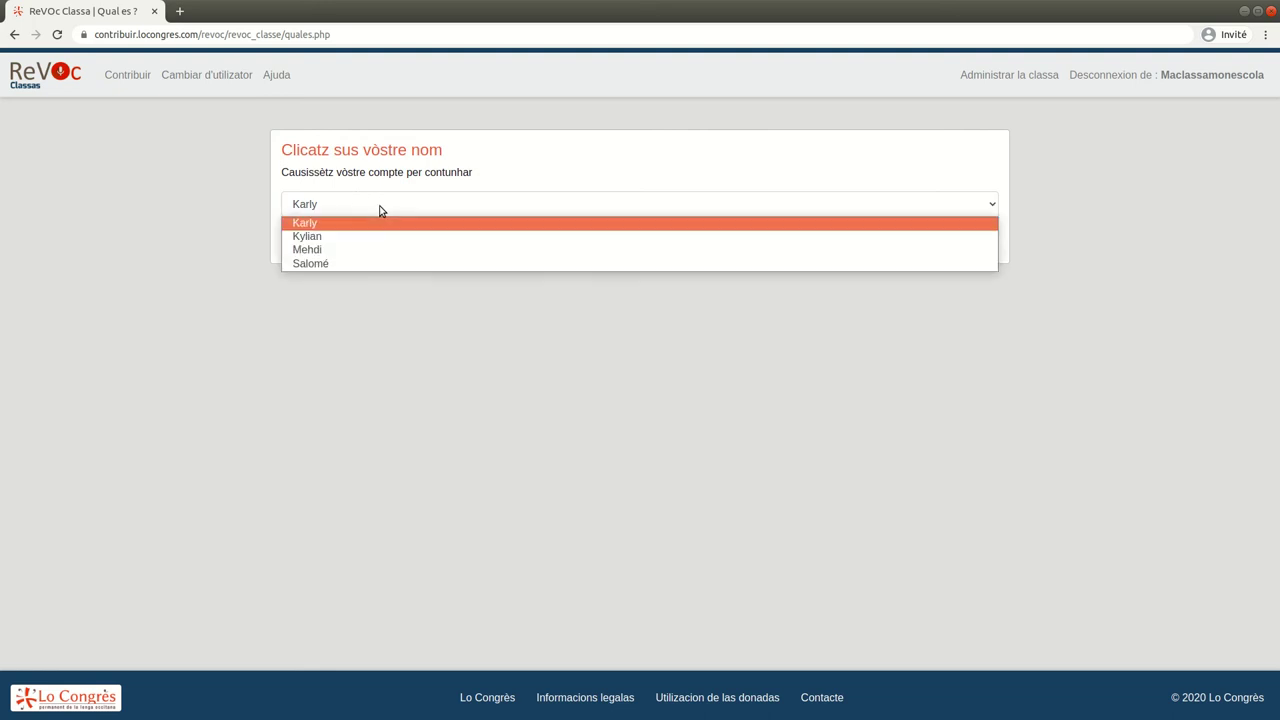
pyautogui.click(365, 263)
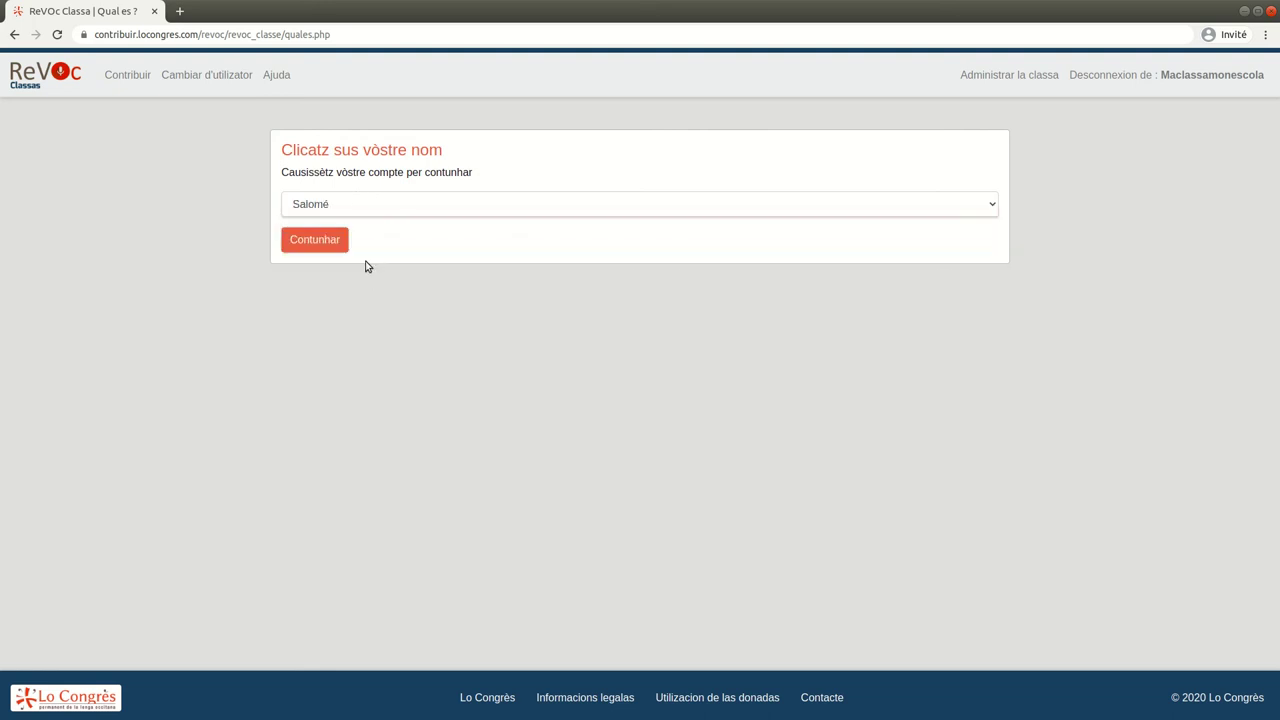
pyautogui.click(325, 245)
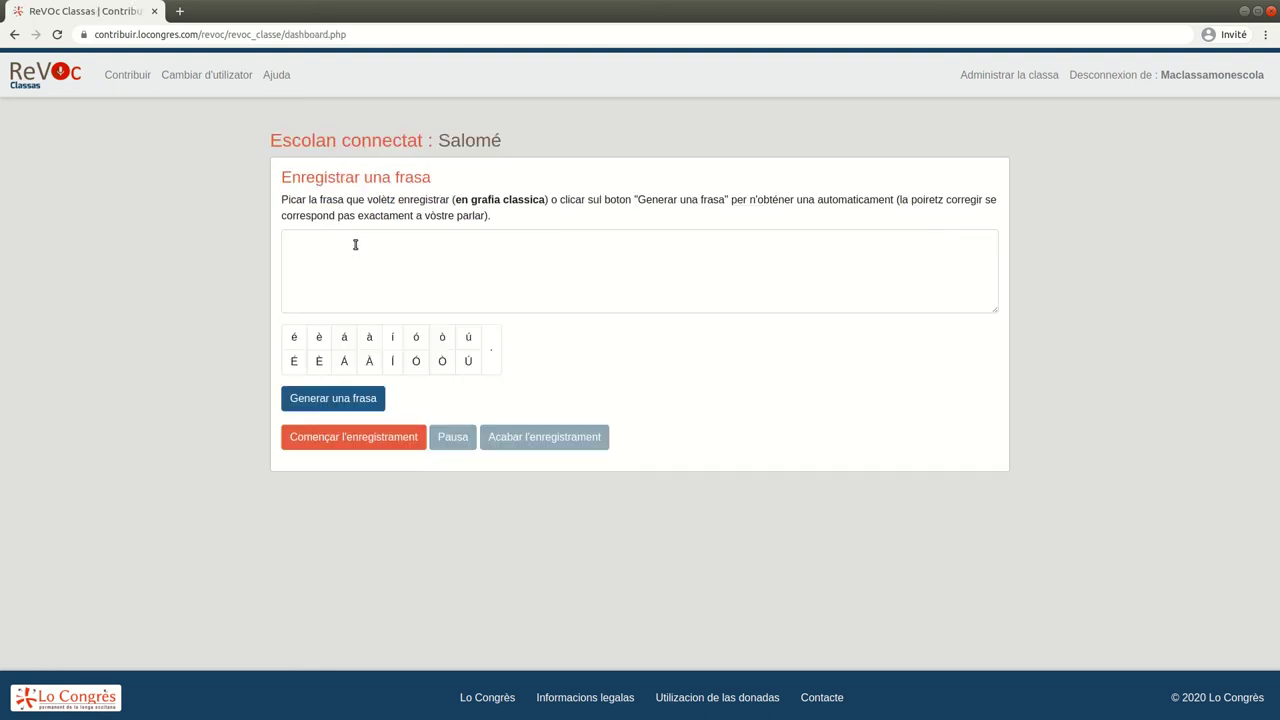
# Write 'Una autra frasa encara, es tròp ginhèc' using the ò and è accent buttons
pyautogui.click(382, 241)
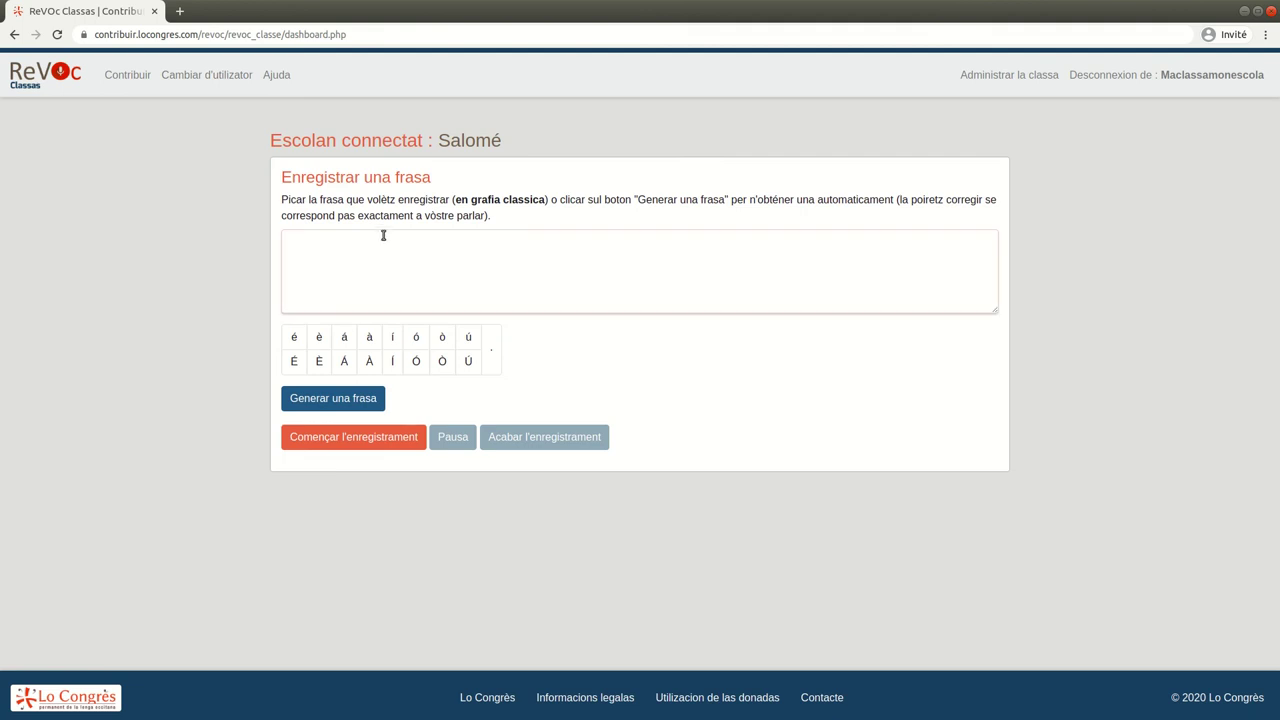
pyautogui.write('Una autra frasa encara, es tr')
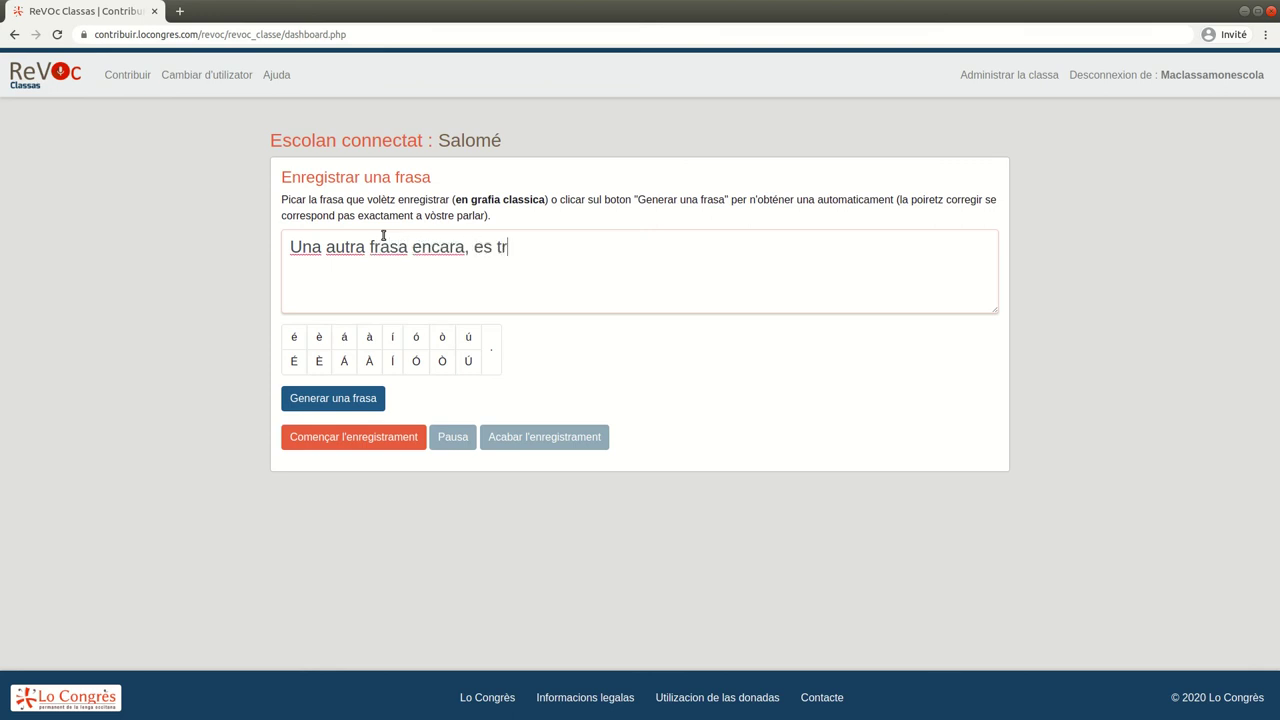
pyautogui.click(446, 337)
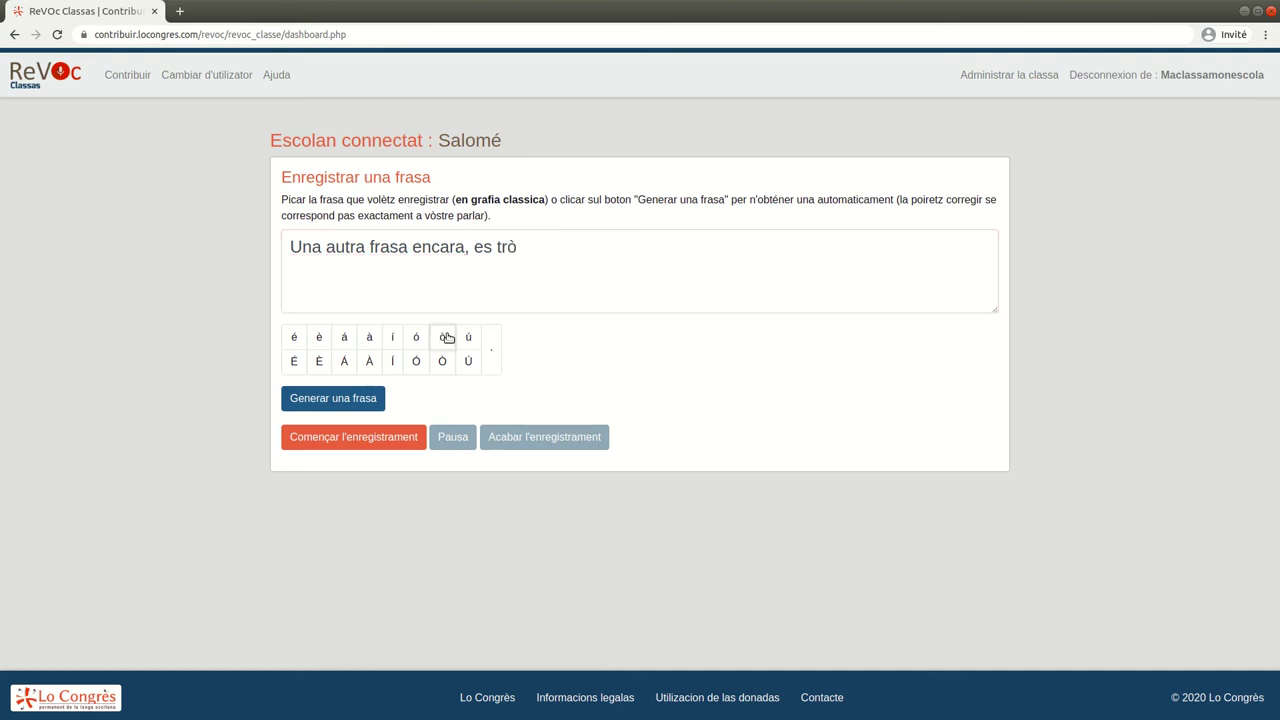
pyautogui.click(536, 246)
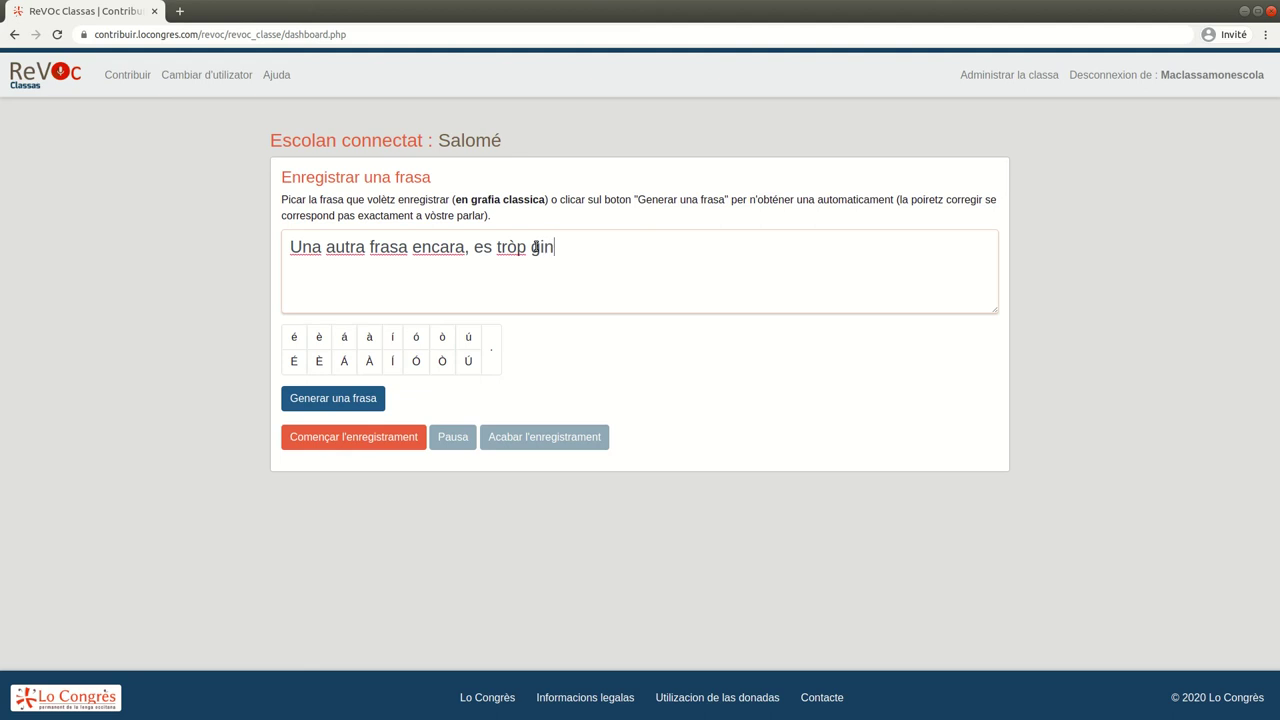
pyautogui.write('p ginh')
pyautogui.click(319, 337)
pyautogui.click(594, 272)
pyautogui.write('c !')
# Record the new sentence, then go to the teacher class-administration sign-in
pyautogui.click(376, 437)
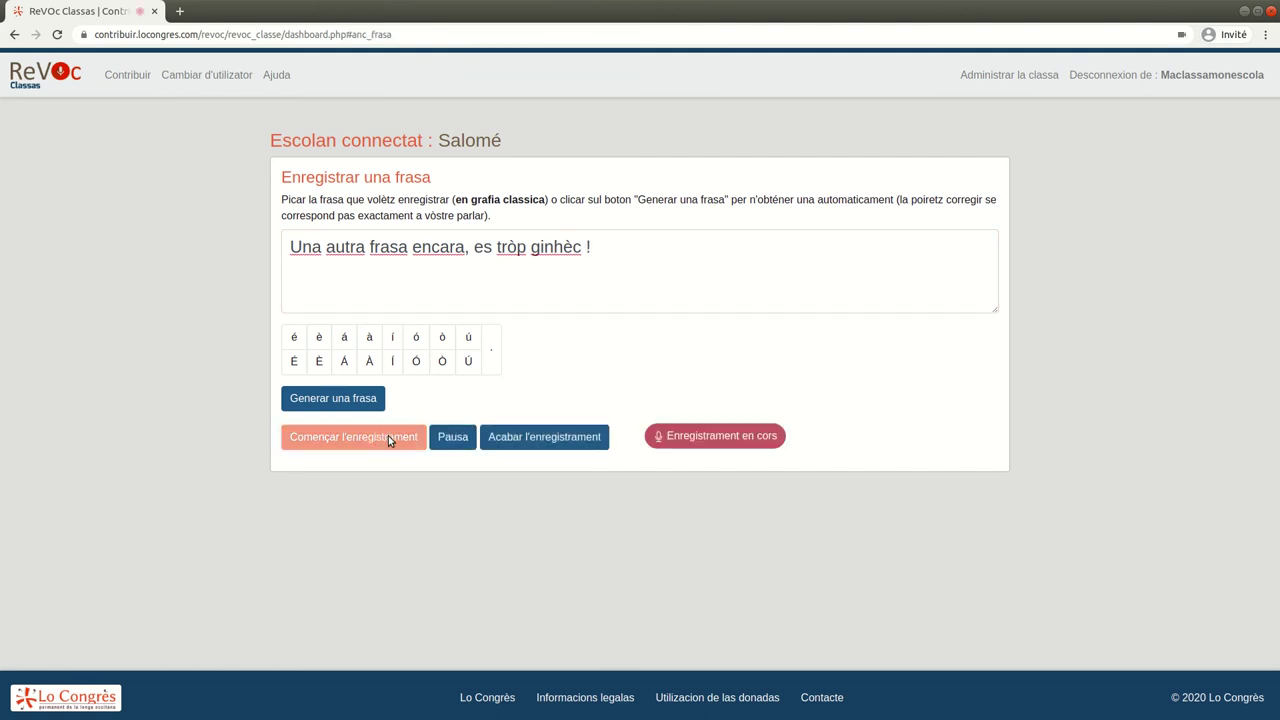
pyautogui.click(568, 438)
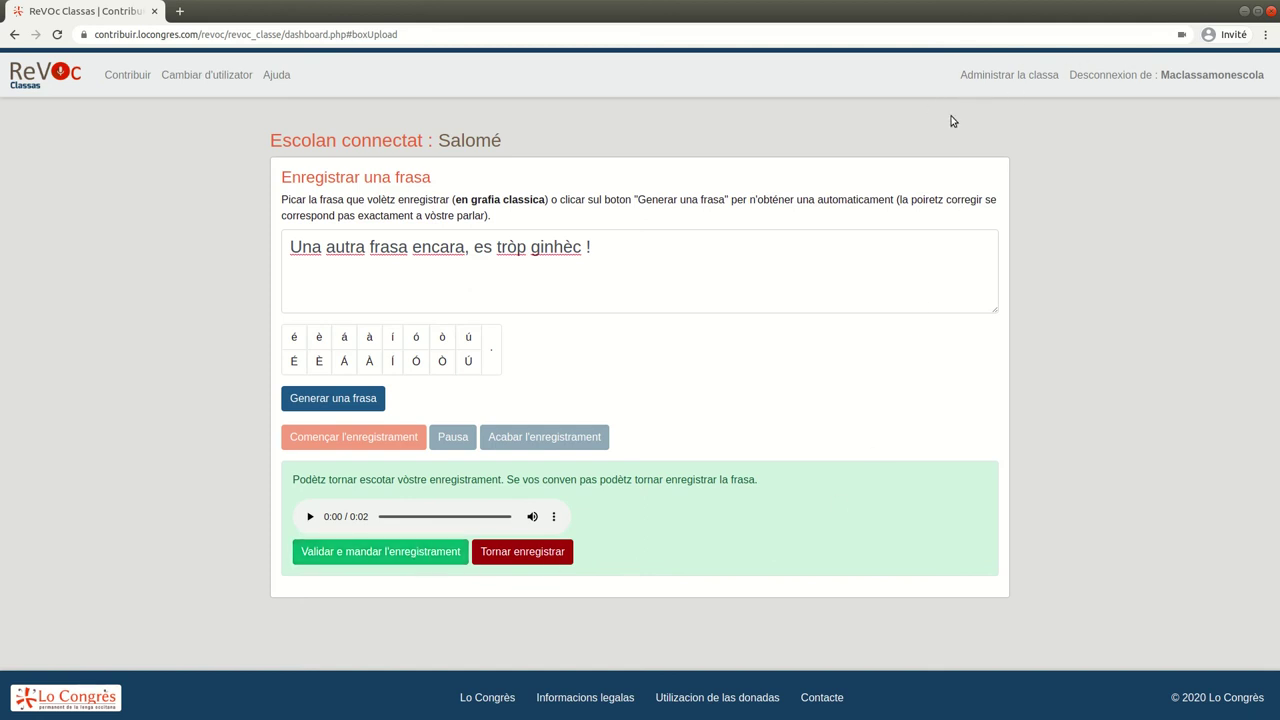
pyautogui.click(991, 83)
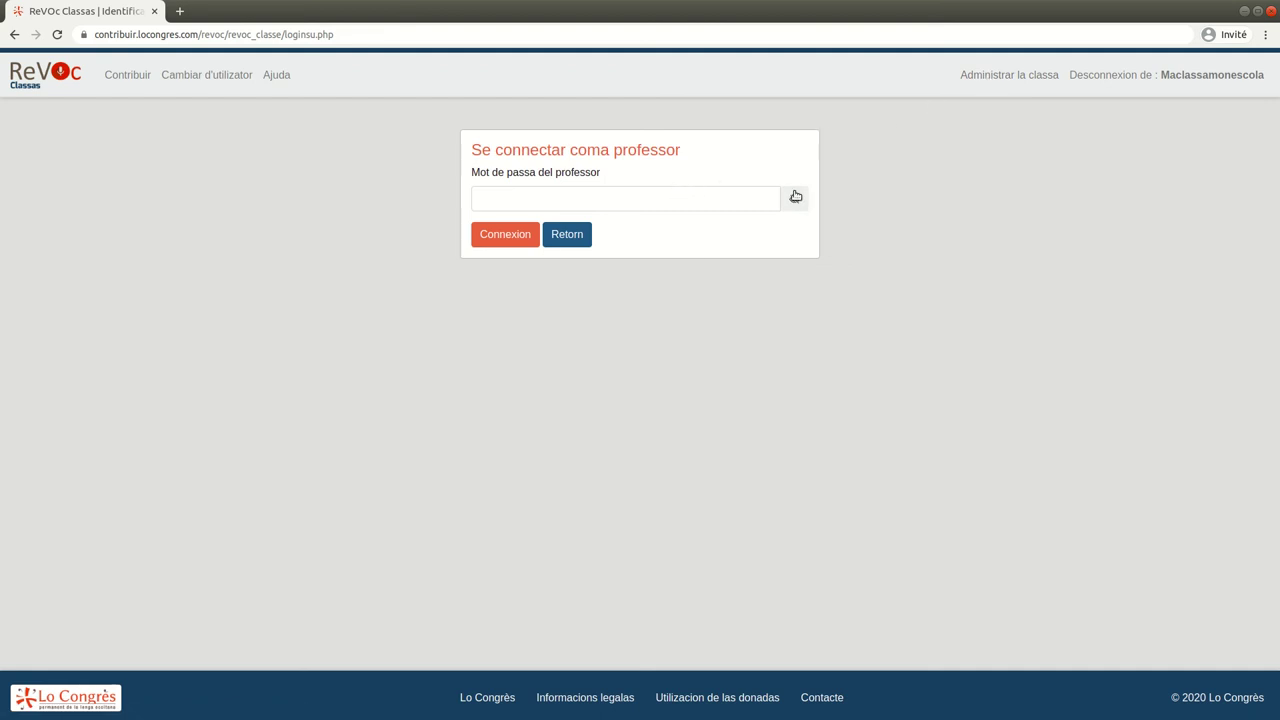
# Sign in to the class administration as the teacher, revealing the password characters
pyautogui.click(794, 199)
pyautogui.click(717, 203)
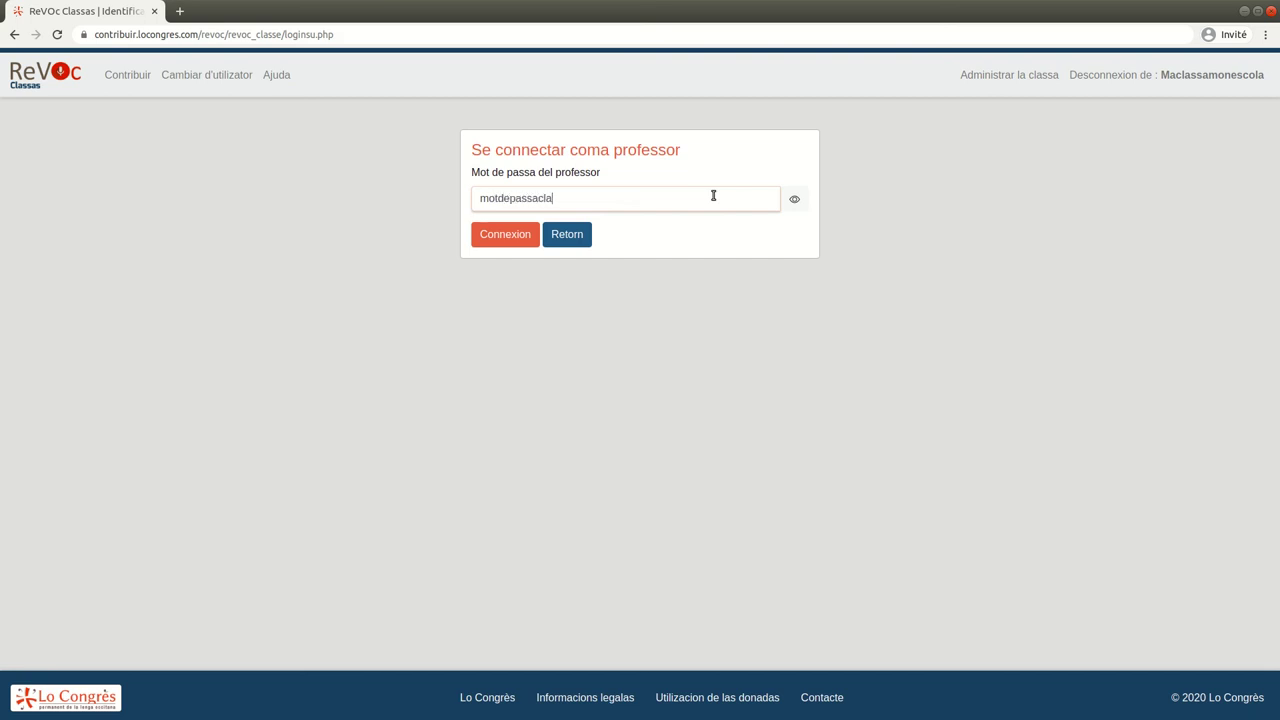
pyautogui.click(503, 240)
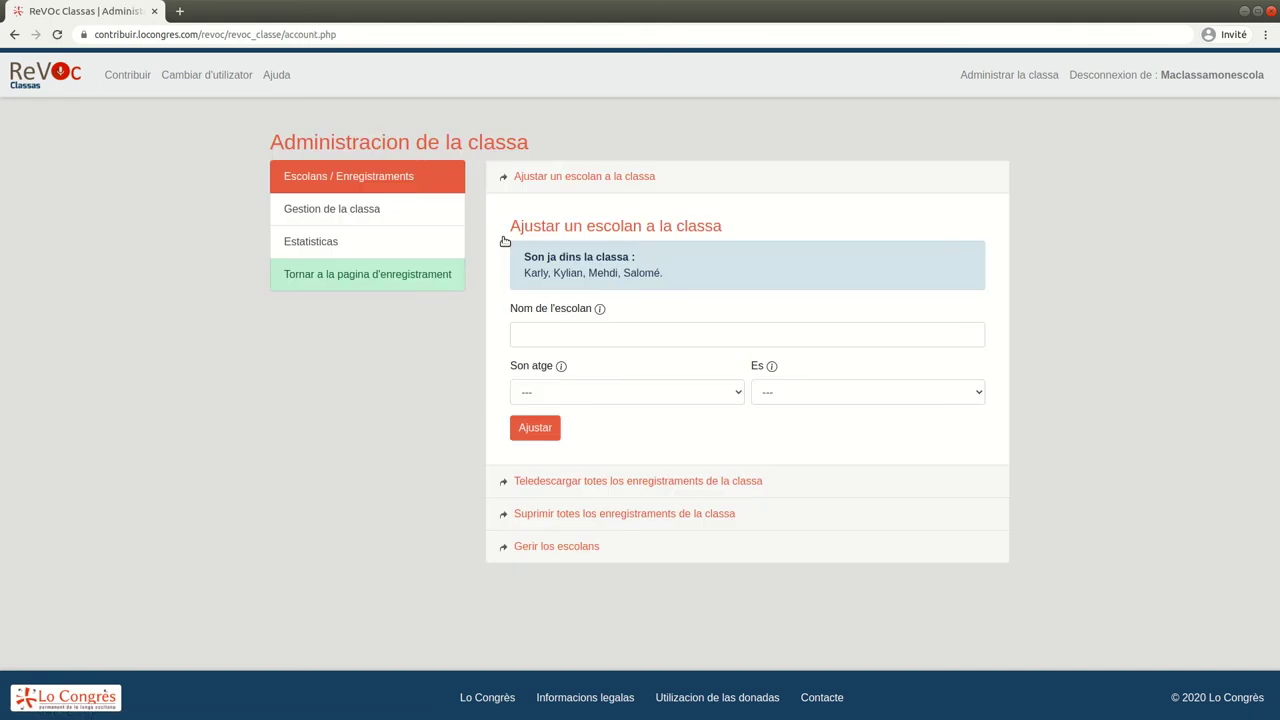
# Review the download-all and delete-all recordings sections, then expand 'Gerir los escolans'
pyautogui.click(562, 482)
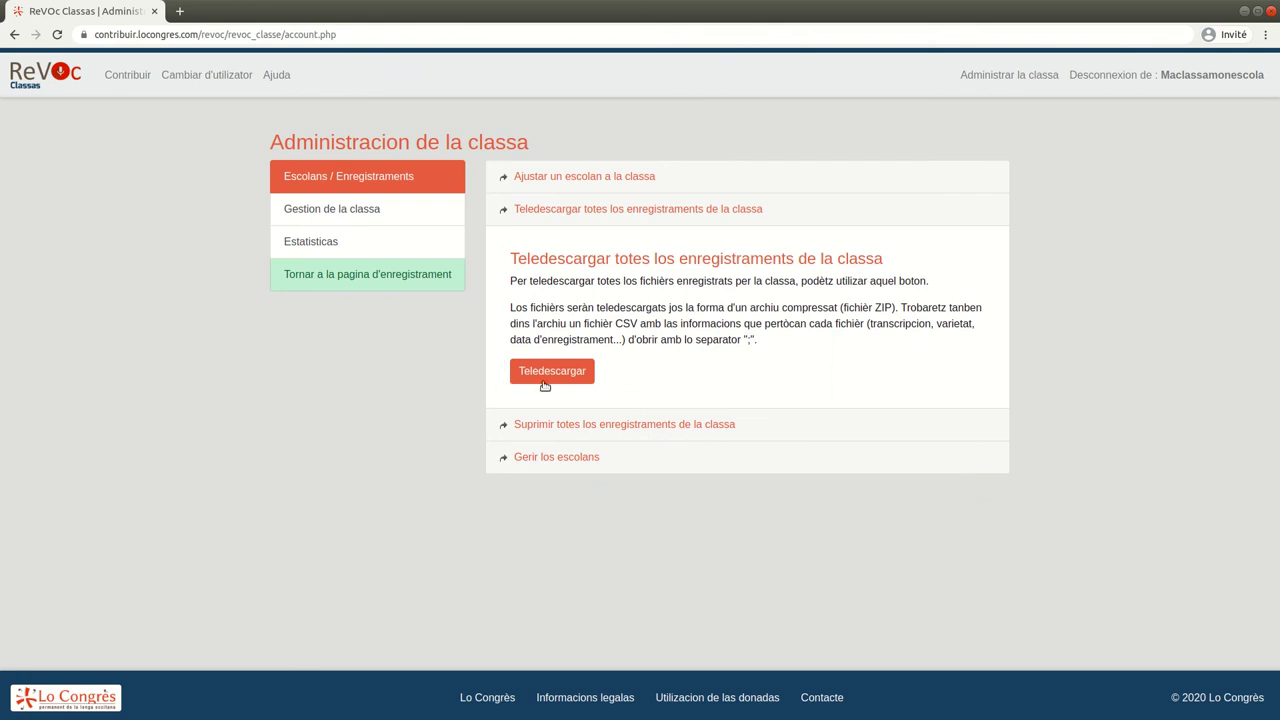
pyautogui.click(577, 425)
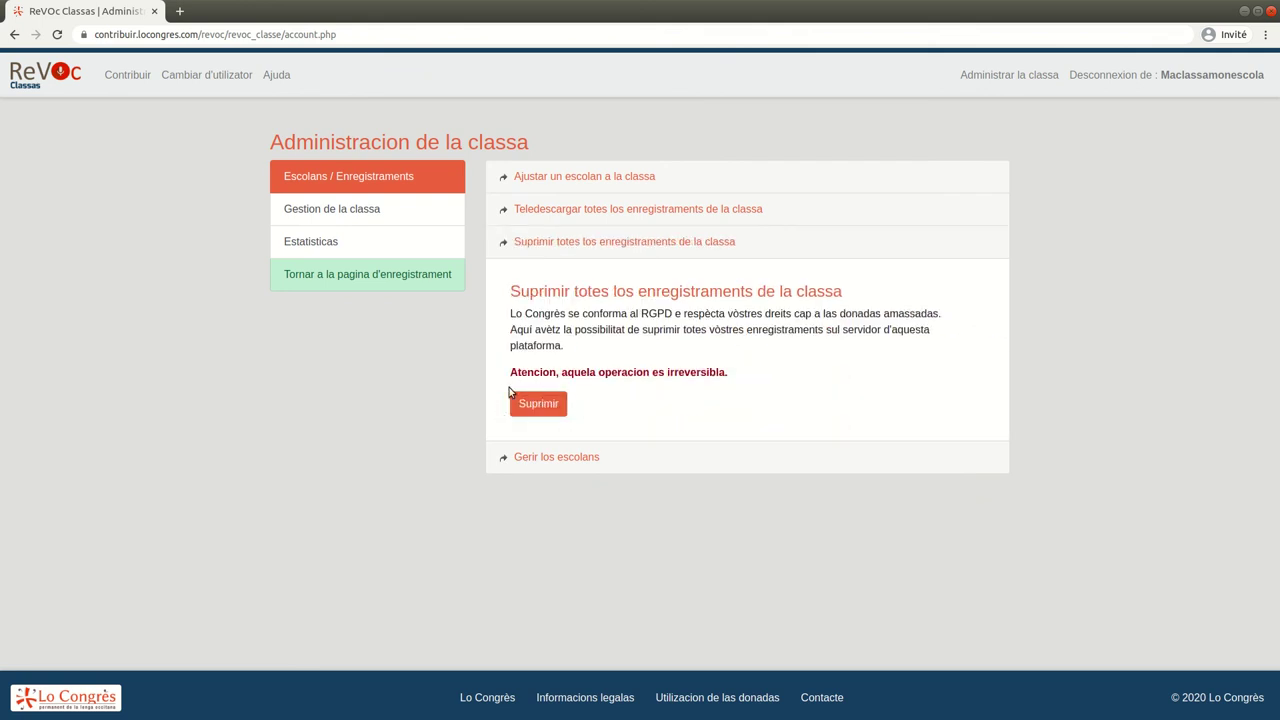
pyautogui.doubleClick(685, 373)
pyautogui.click(570, 457)
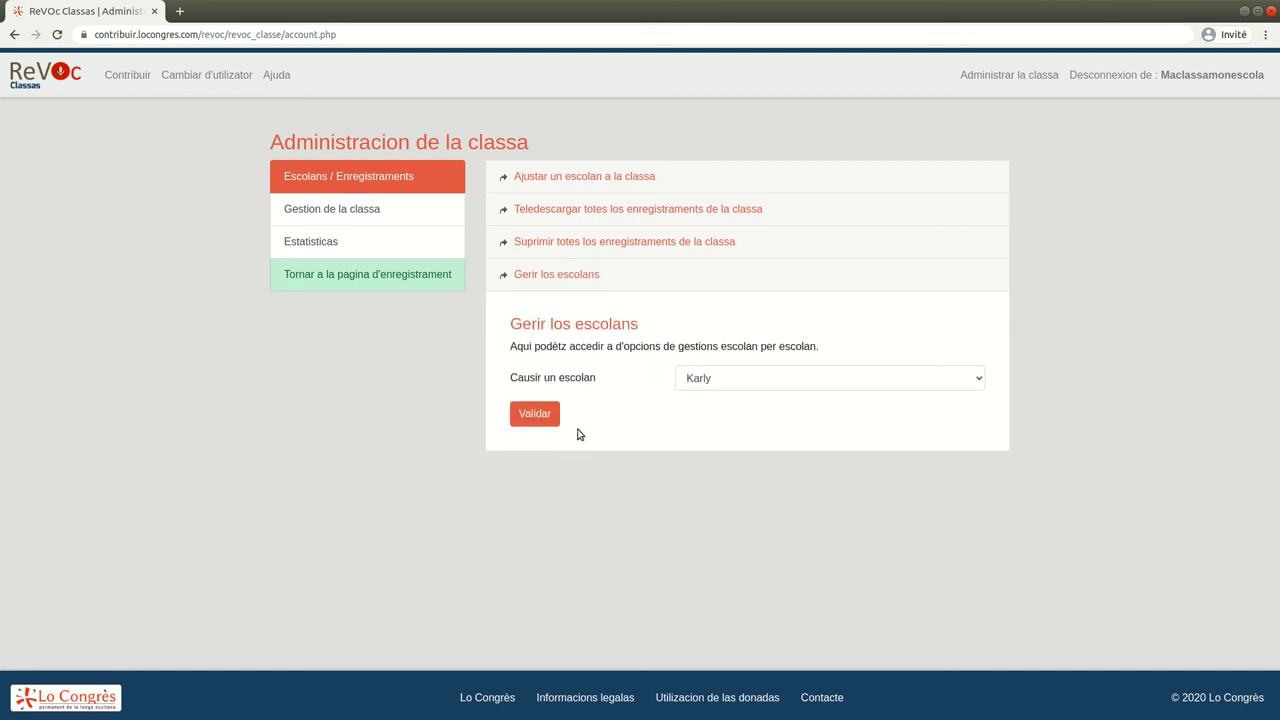
# Choose the second student and save the corrected spelling of their name
pyautogui.click(695, 378)
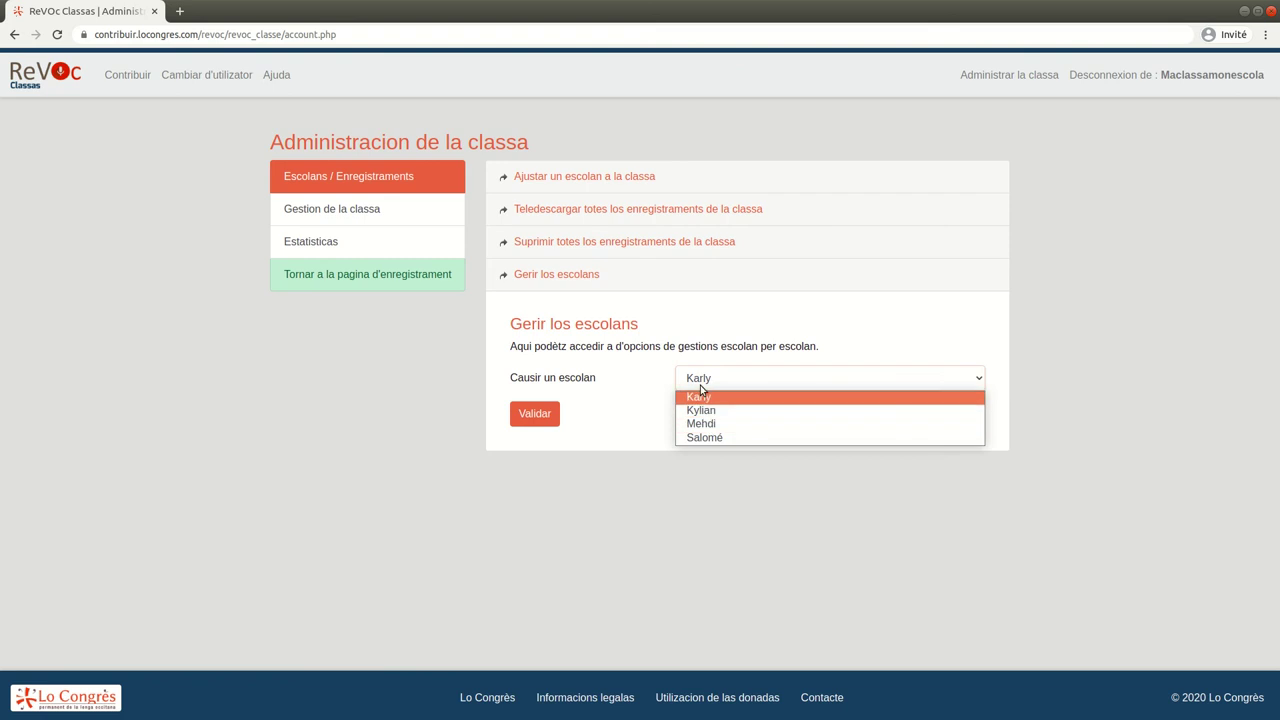
pyautogui.click(702, 410)
pyautogui.click(537, 415)
pyautogui.click(571, 300)
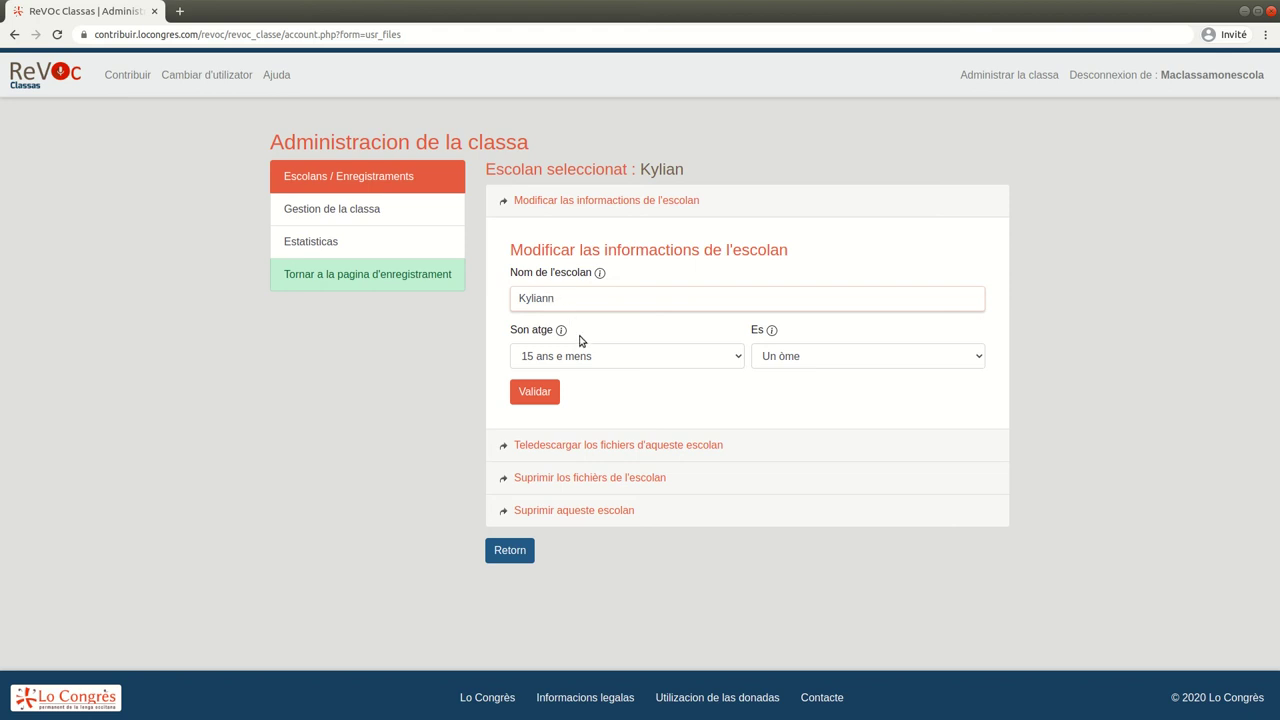
pyautogui.click(531, 391)
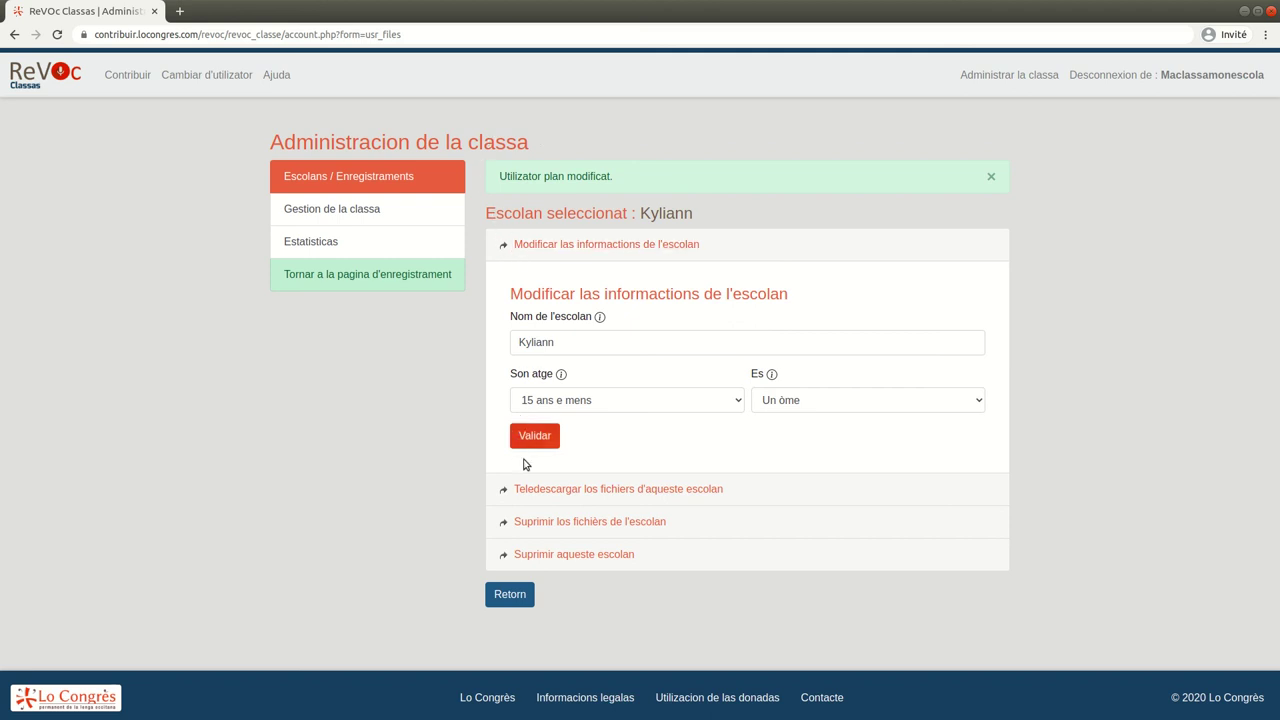
# Review this student's download-files, delete-files and delete-account options
pyautogui.click(545, 489)
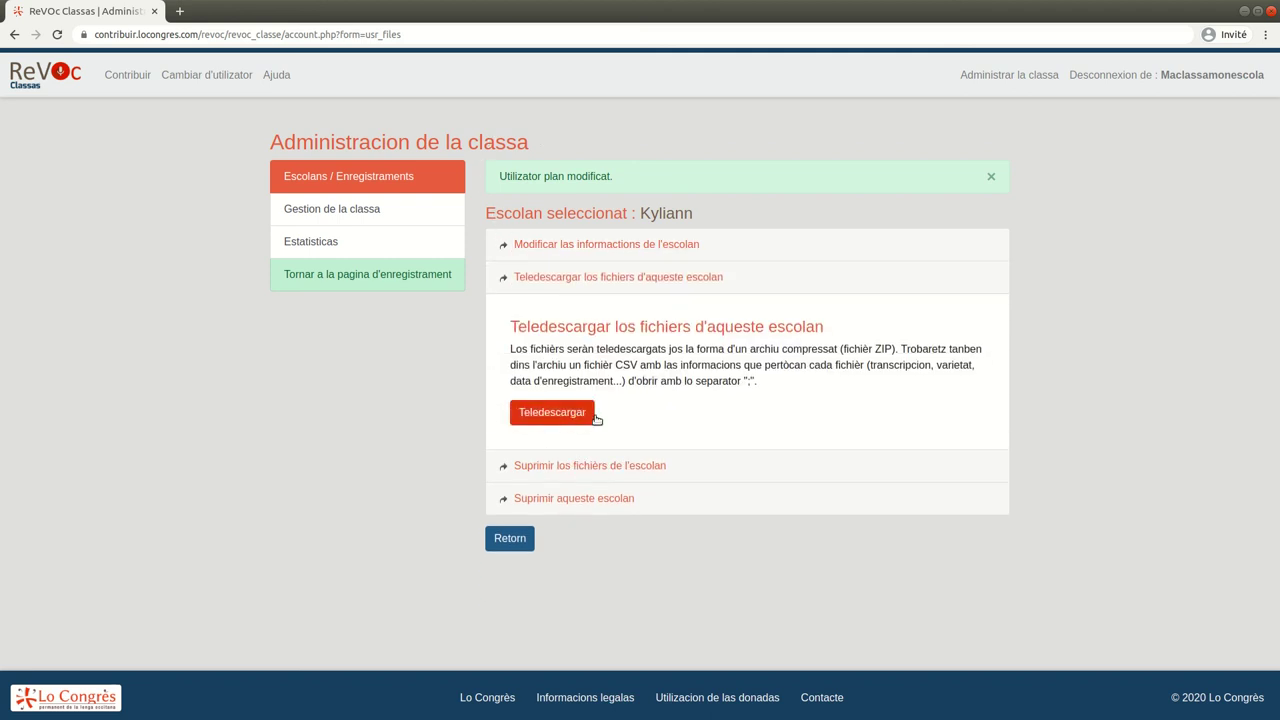
pyautogui.click(552, 465)
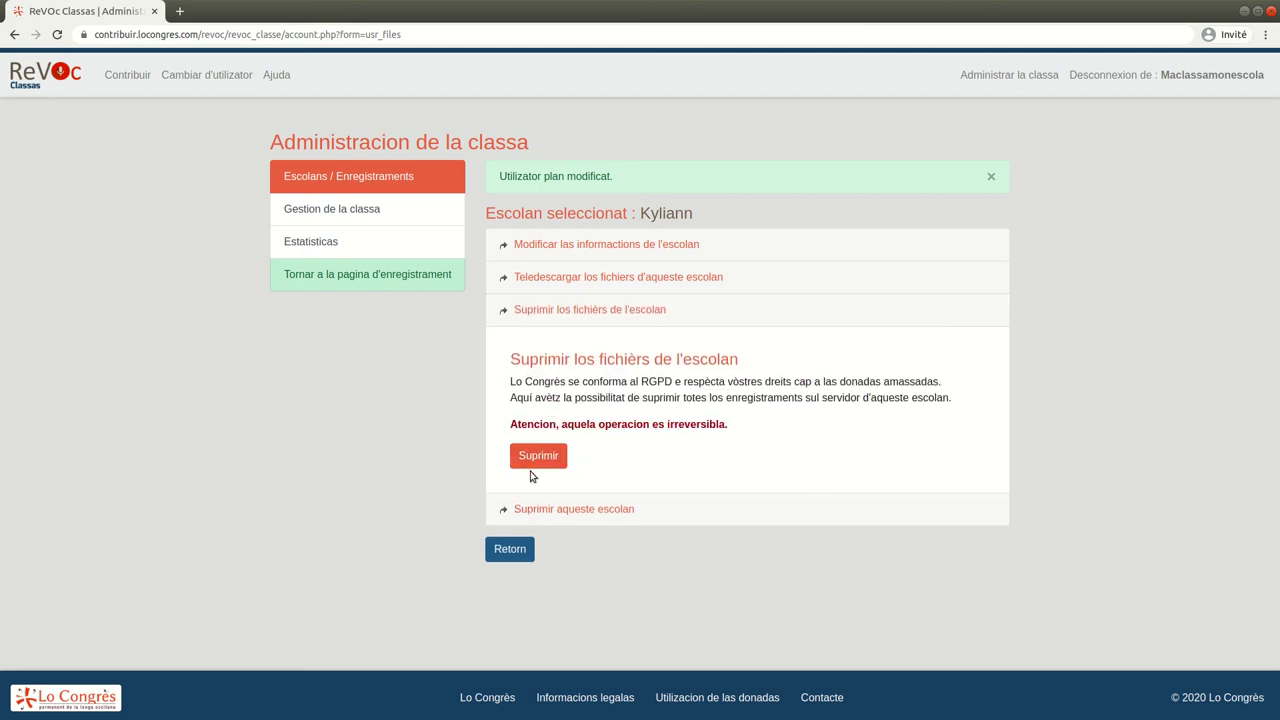
pyautogui.doubleClick(684, 424)
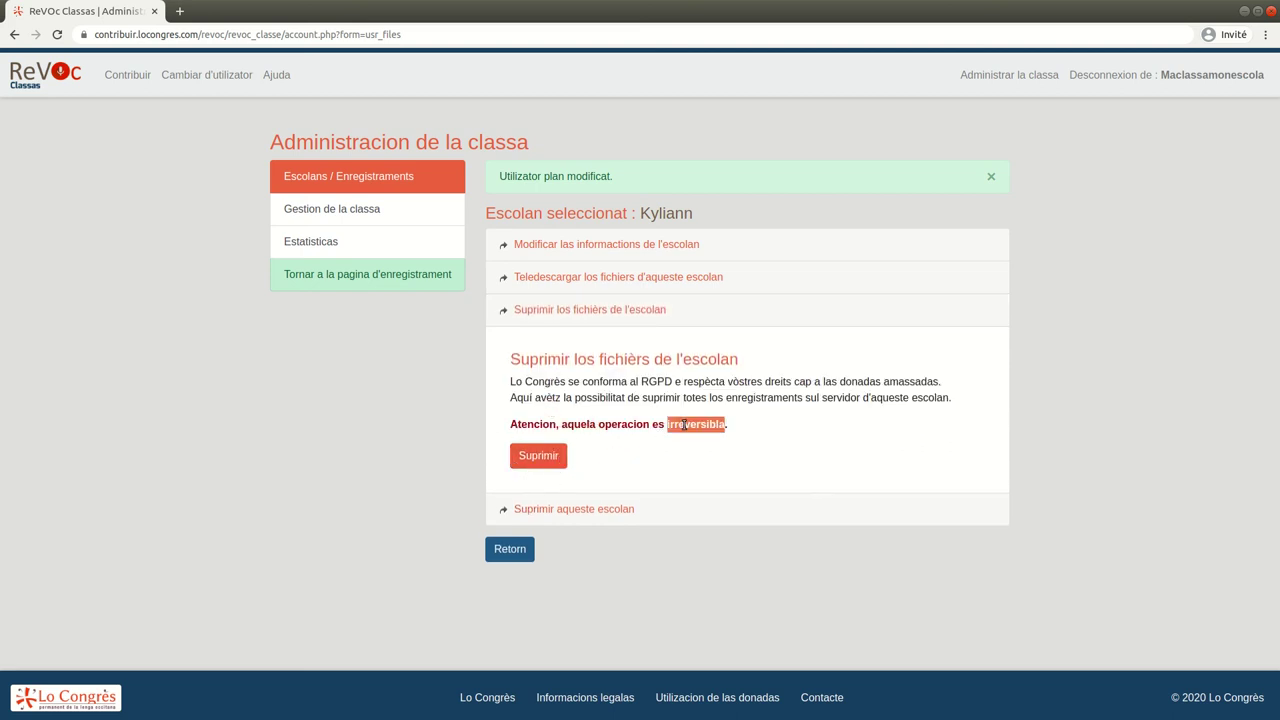
pyautogui.click(589, 512)
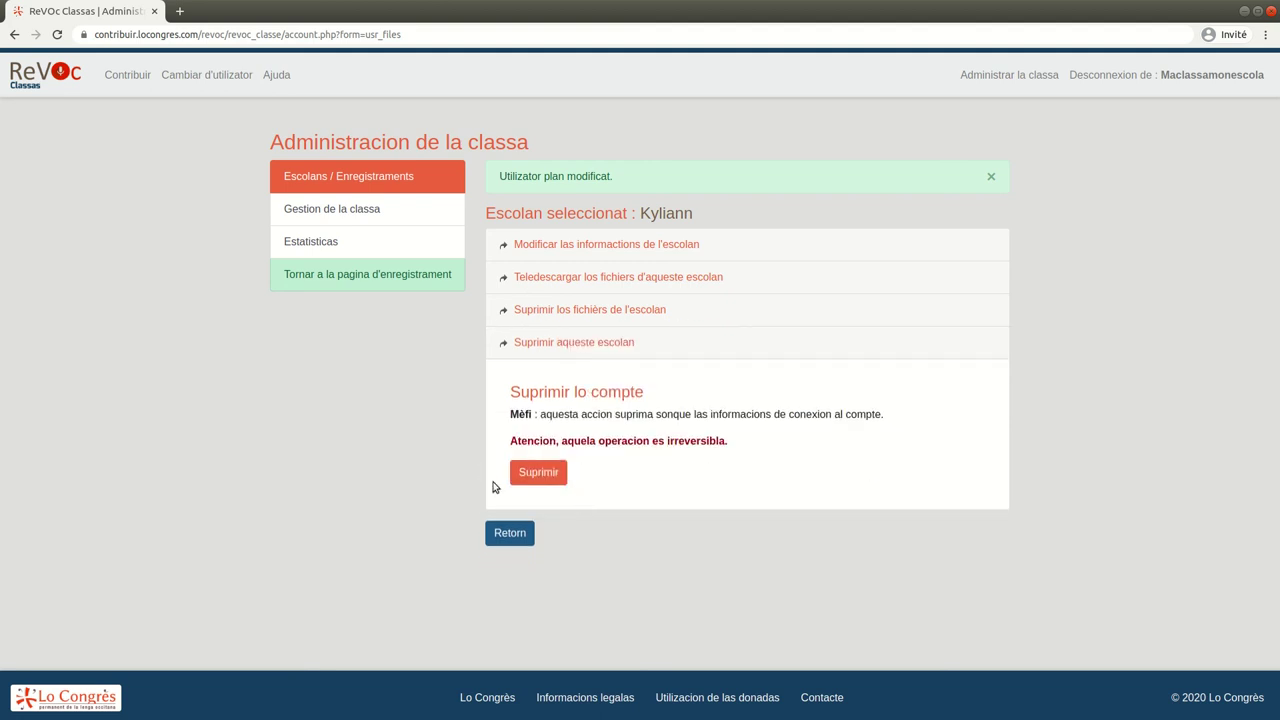
pyautogui.doubleClick(688, 442)
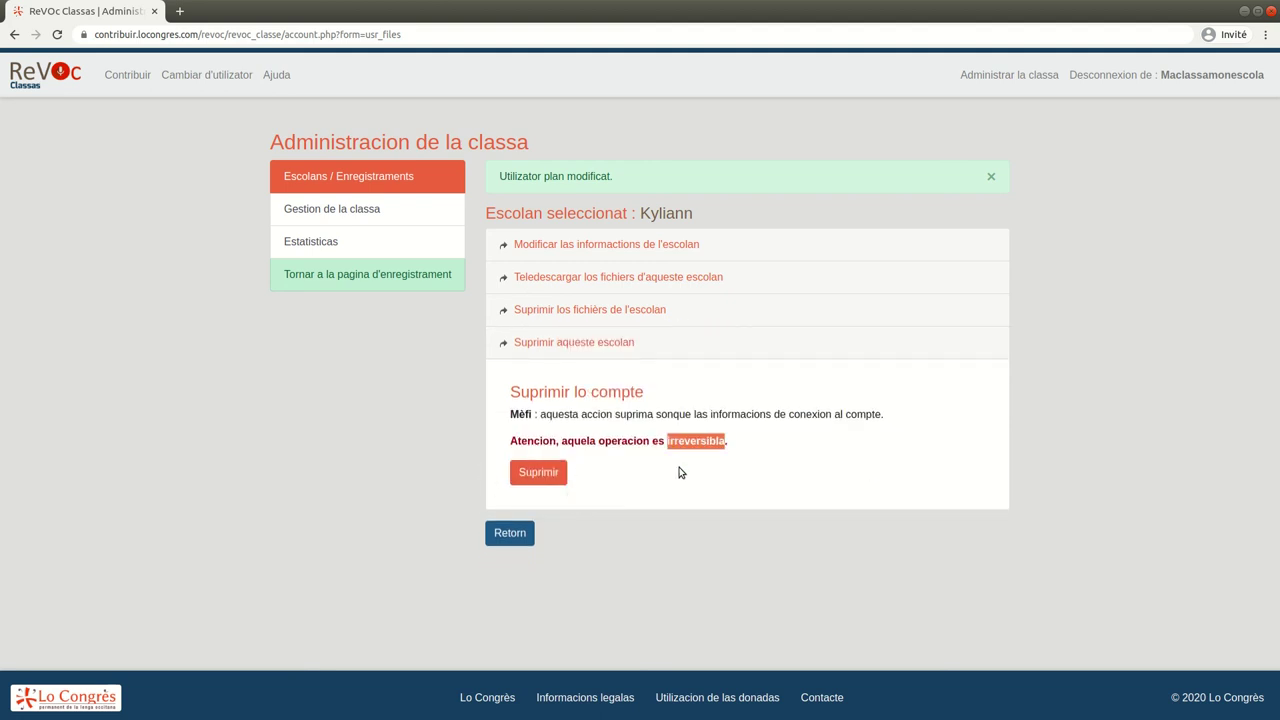
pyautogui.click(386, 211)
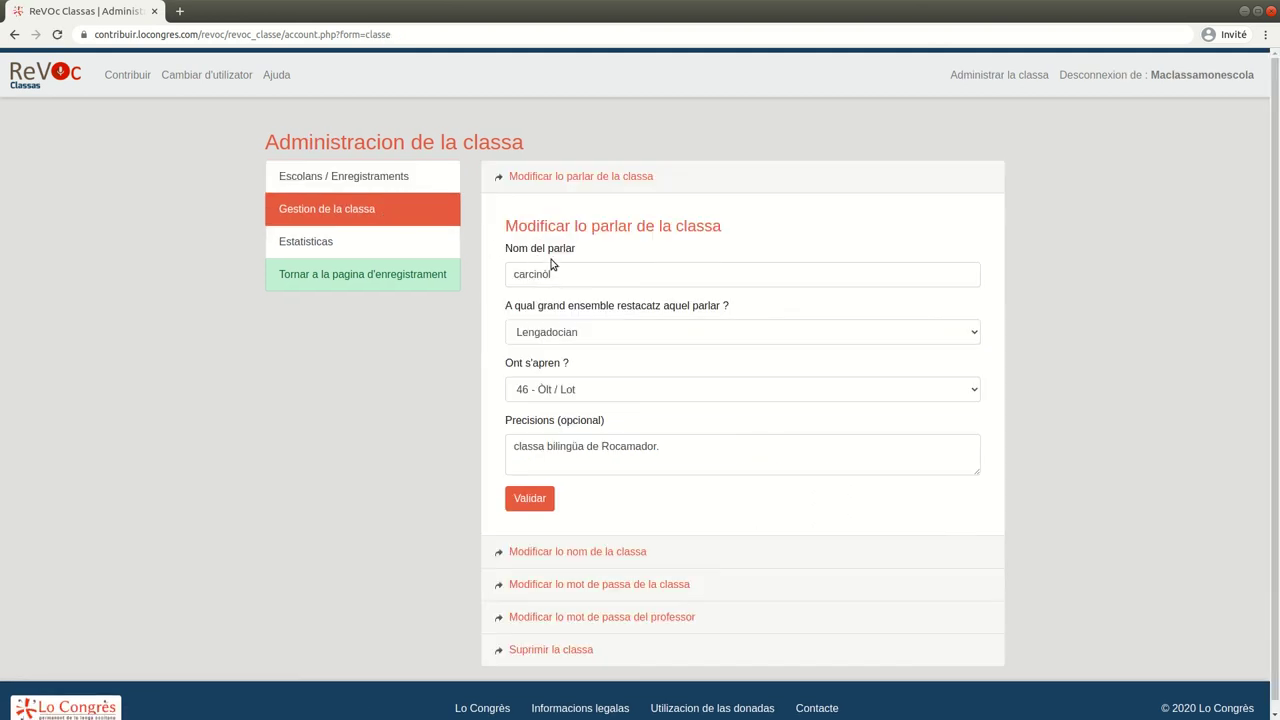
# Rename the class dialect ('Nom del parlar') to 'carcinòl naut'
pyautogui.click(590, 274)
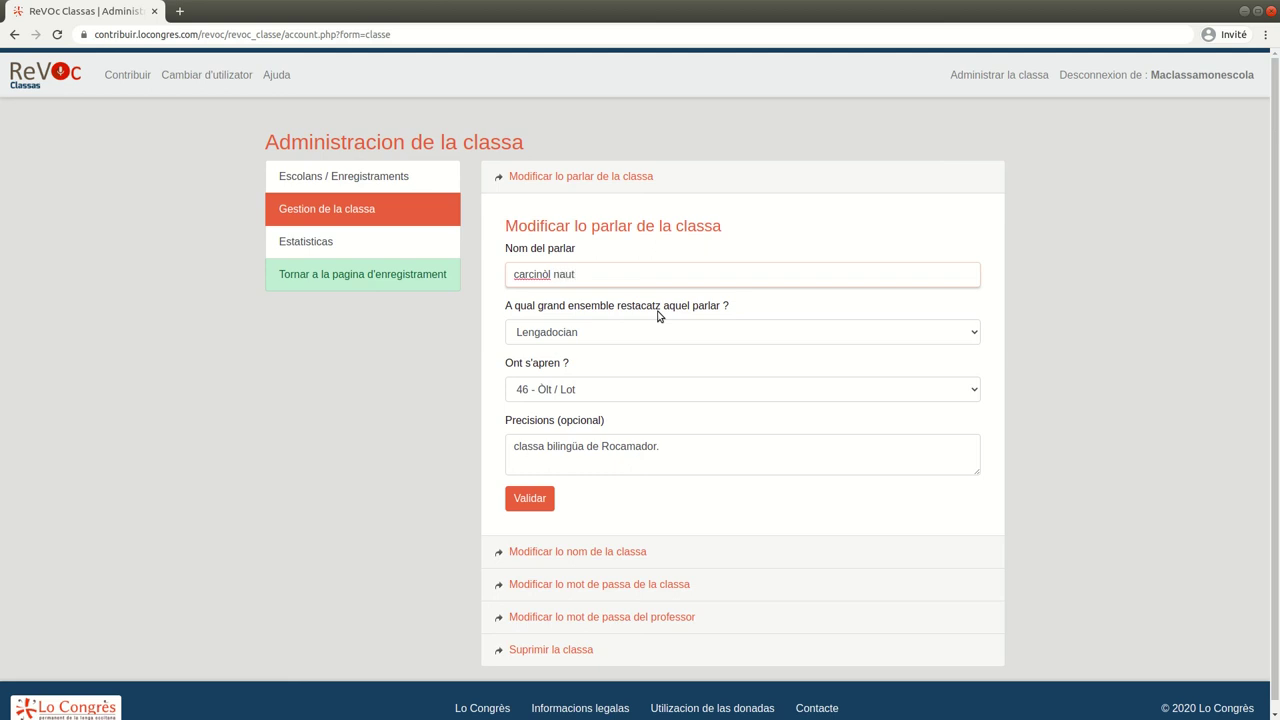
pyautogui.click(529, 498)
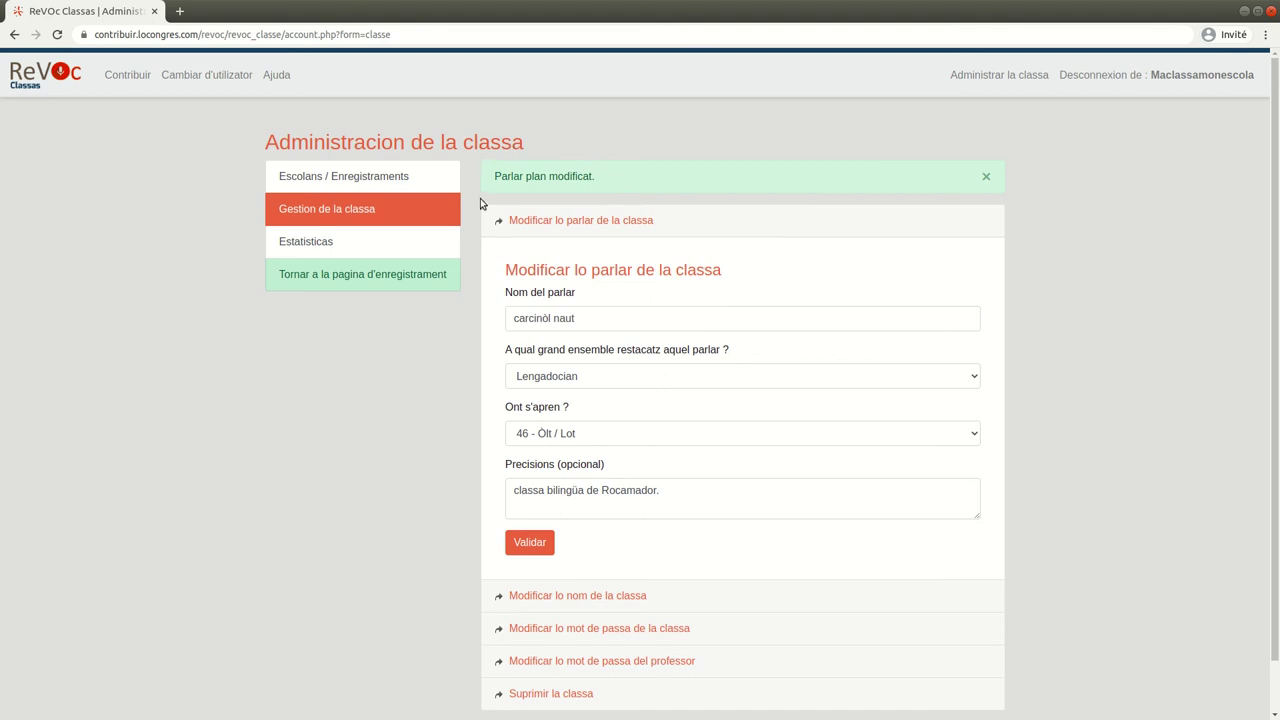
pyautogui.scroll(-1, 458, 390)
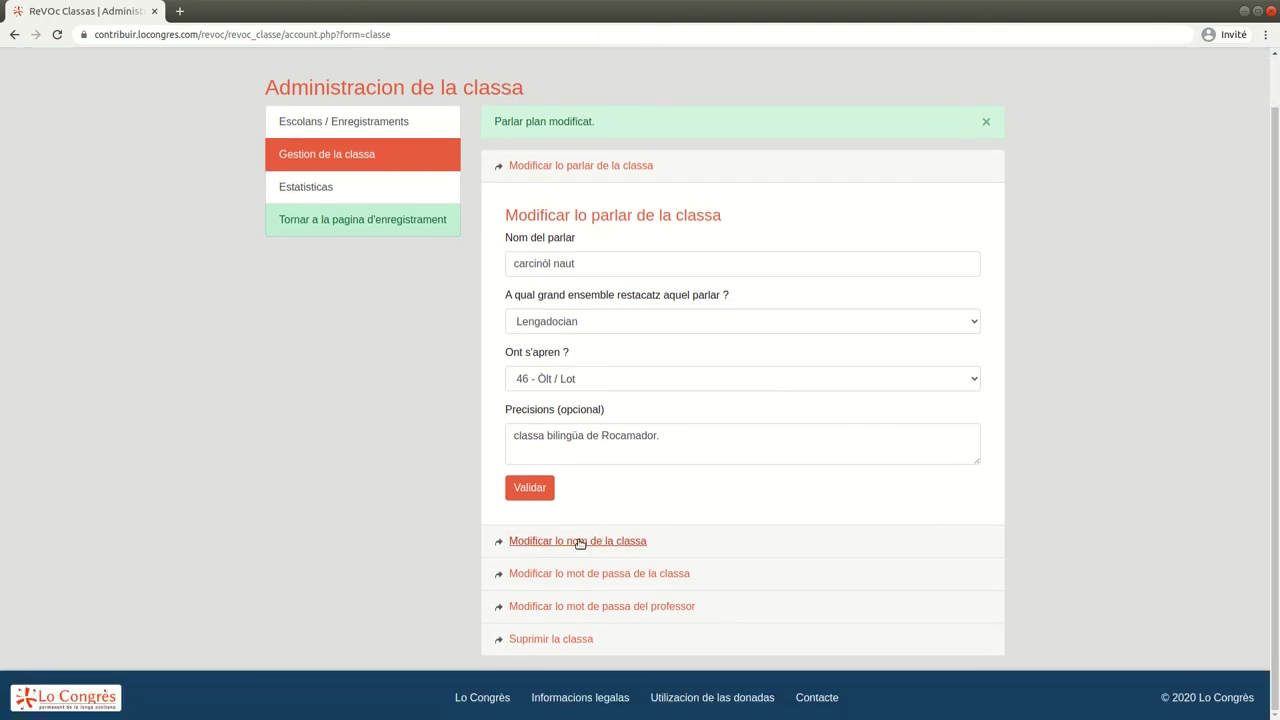
# Review the class rename, class password, teacher password and delete-class options, then view Estatisticas
pyautogui.click(579, 541)
pyautogui.click(631, 350)
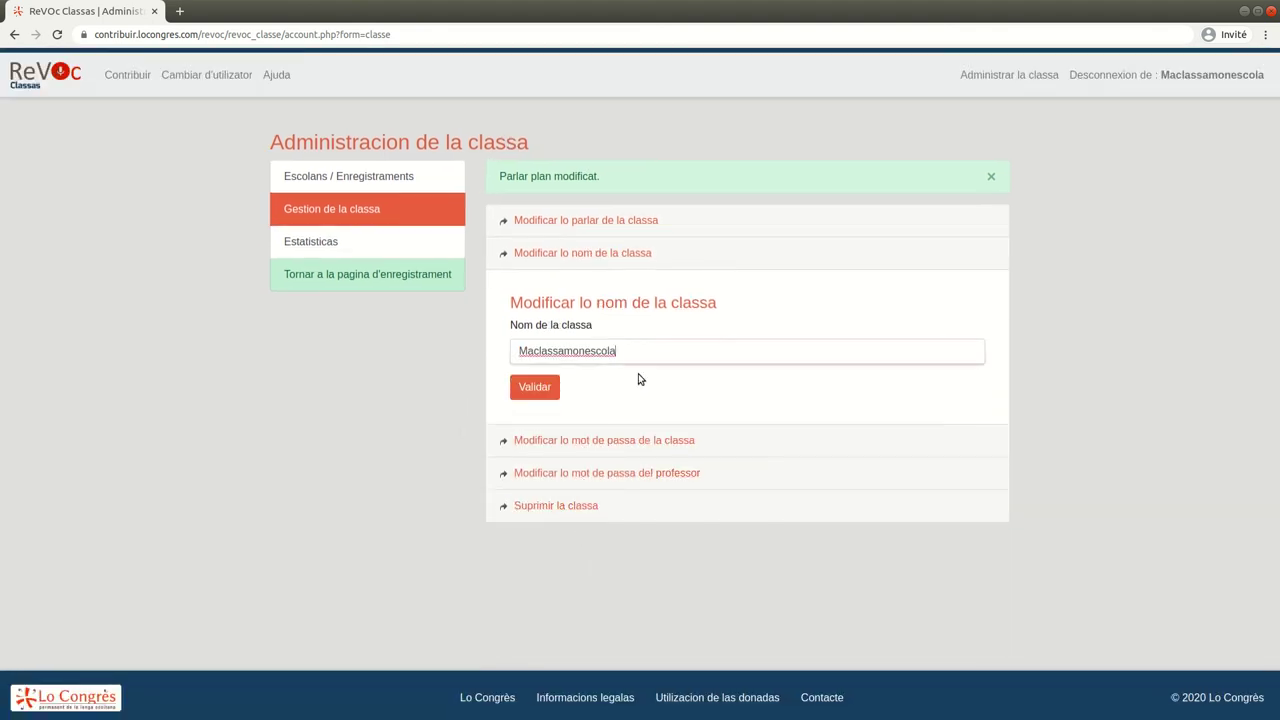
pyautogui.click(545, 441)
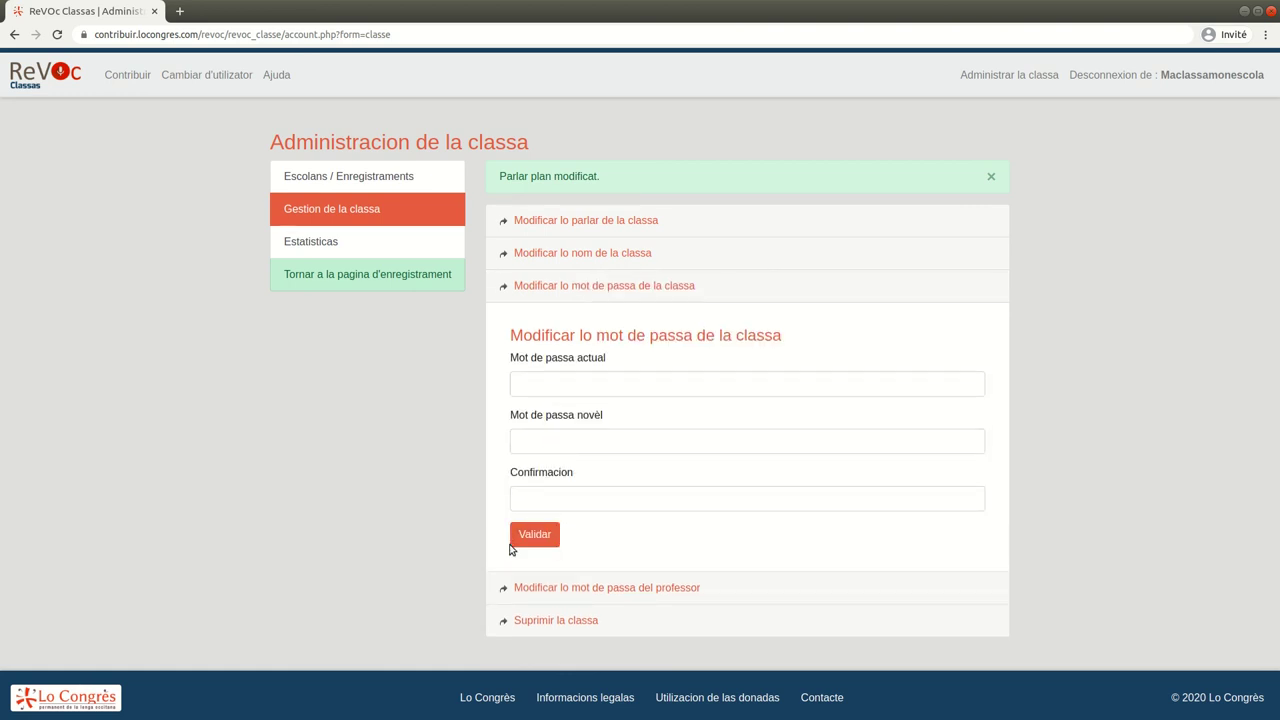
pyautogui.click(524, 587)
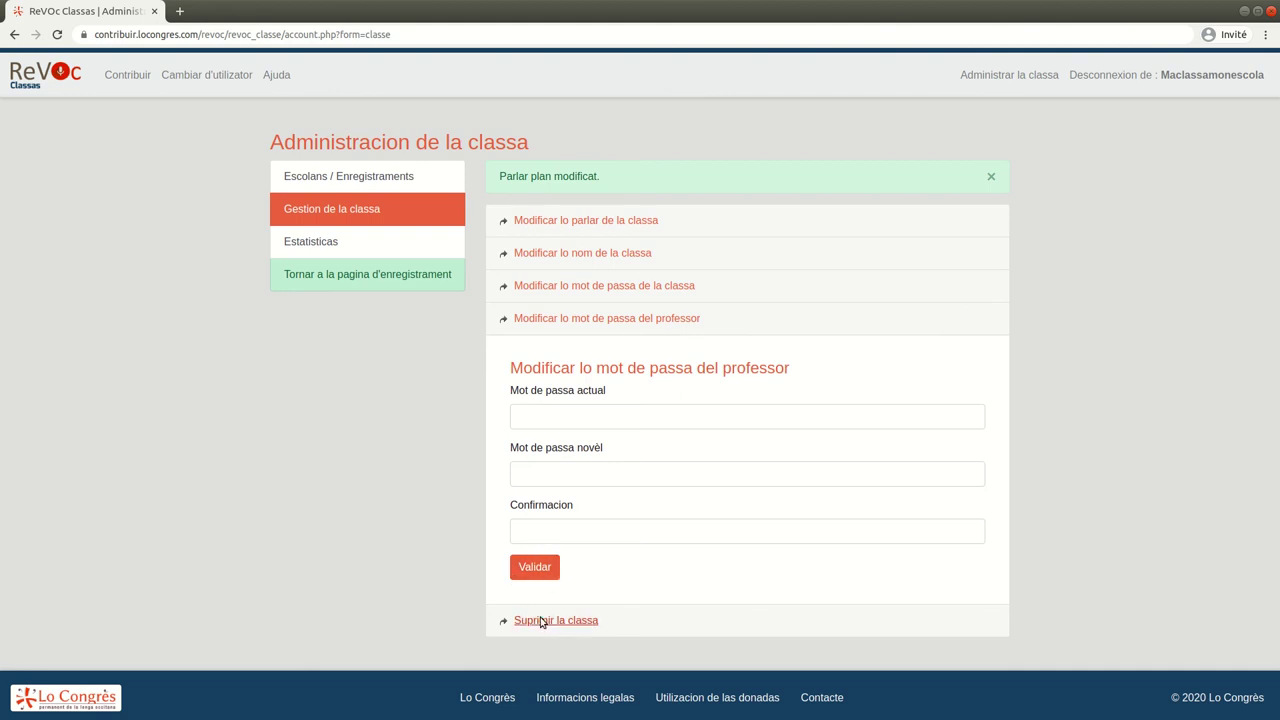
pyautogui.click(543, 621)
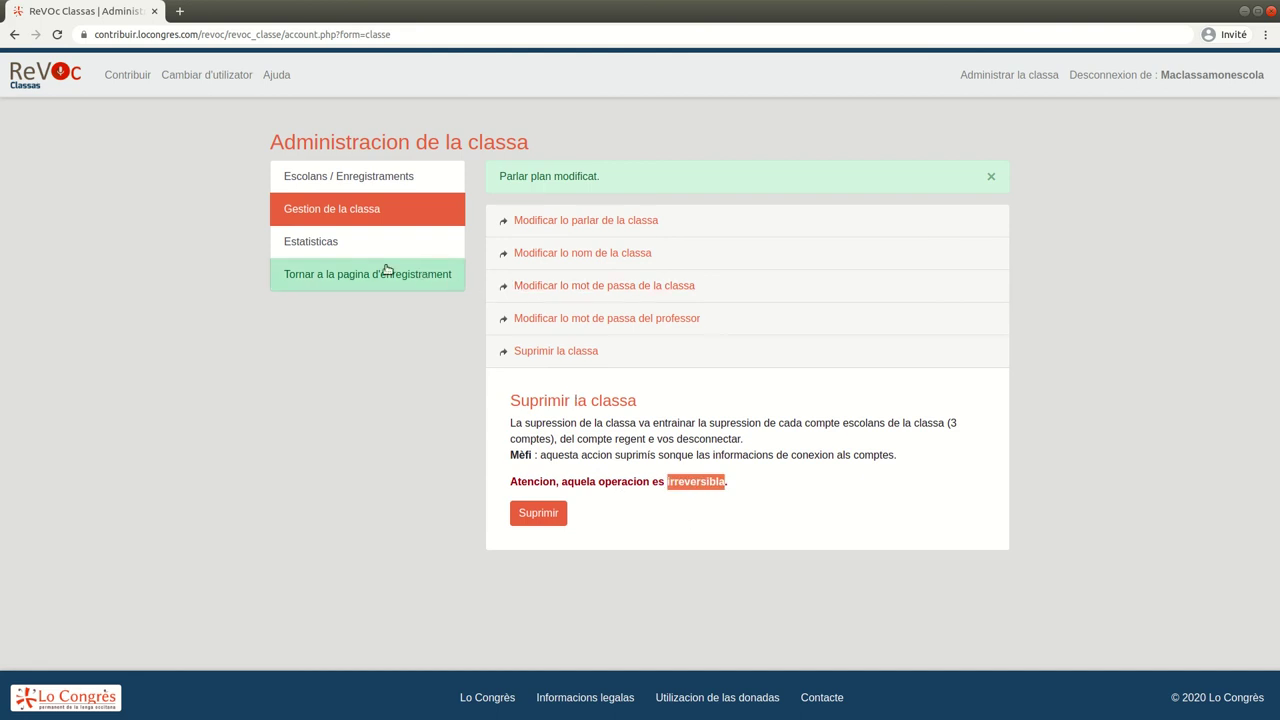
pyautogui.click(330, 250)
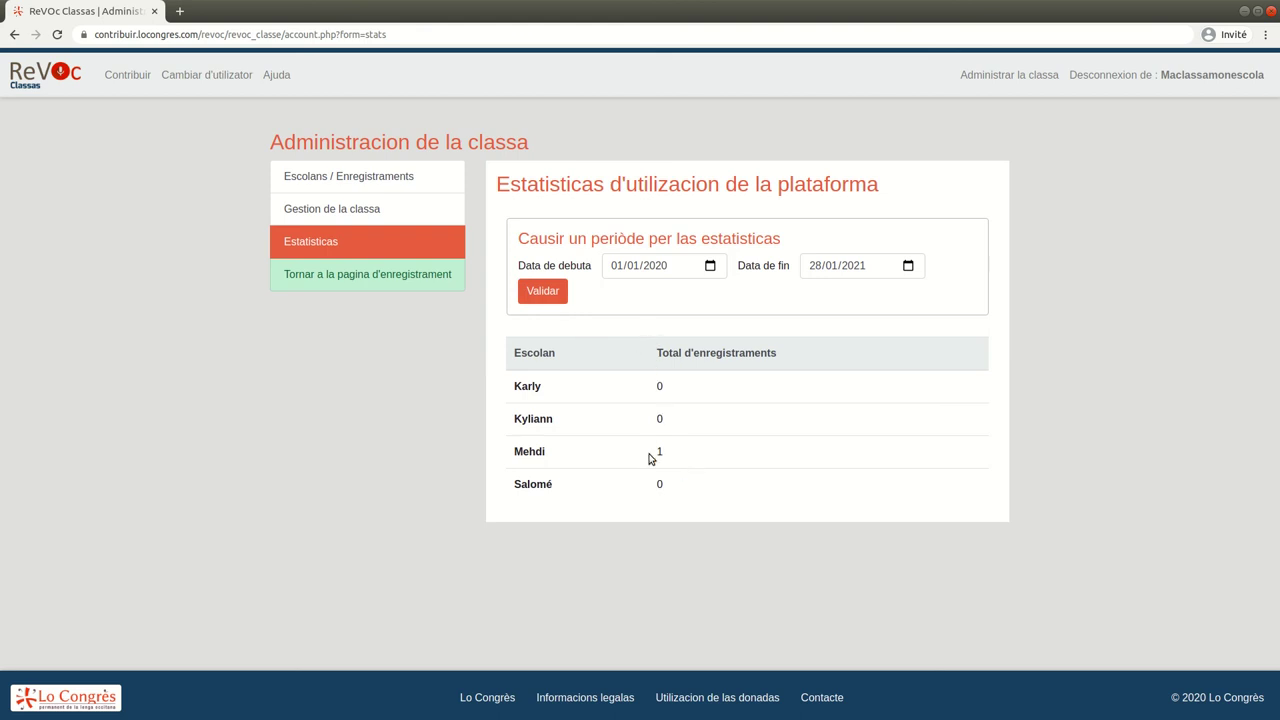
# Return to the student recording page, then log out via 'Desconnexion de'
pyautogui.click(421, 285)
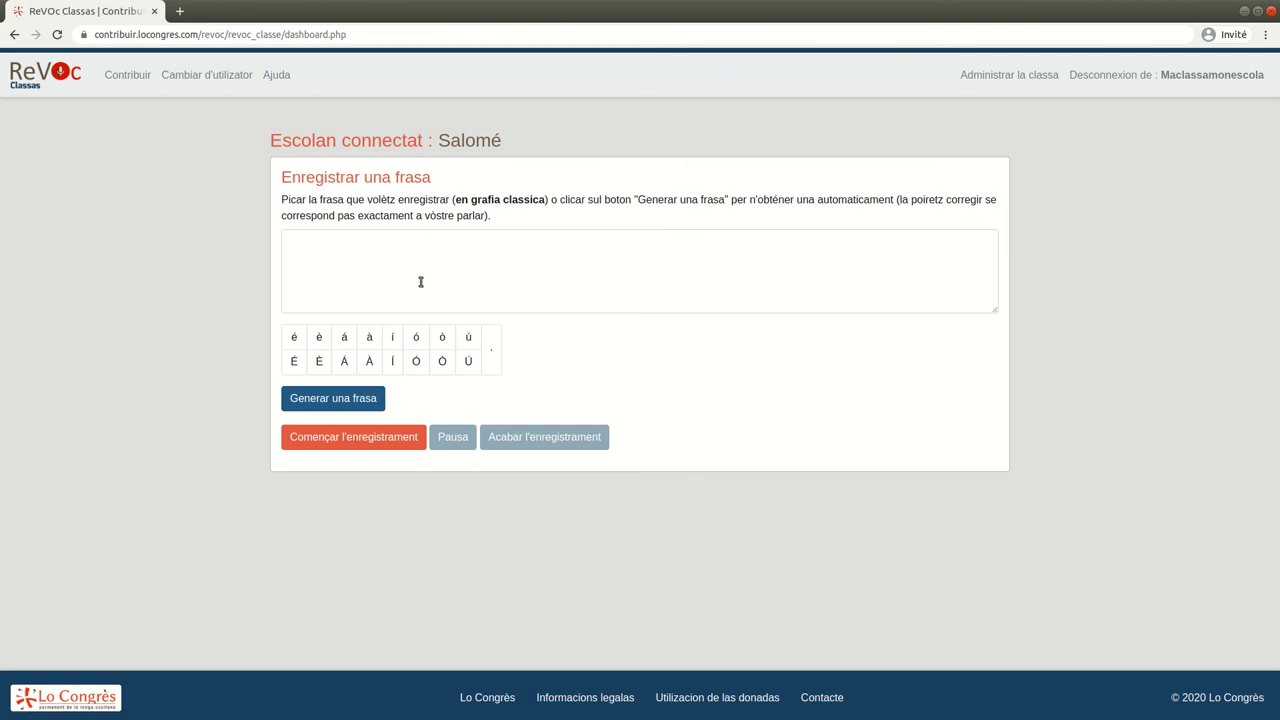
pyautogui.moveTo(271, 140); pyautogui.dragTo(513, 140)
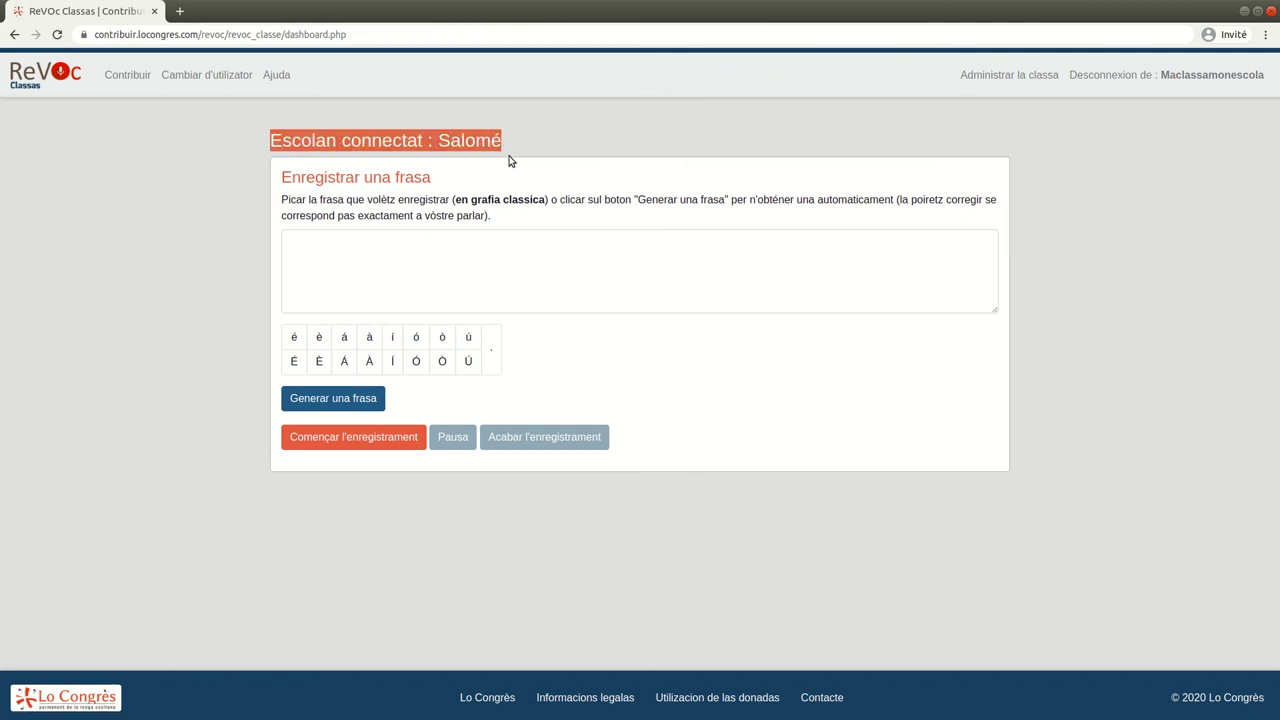
pyautogui.click(518, 148)
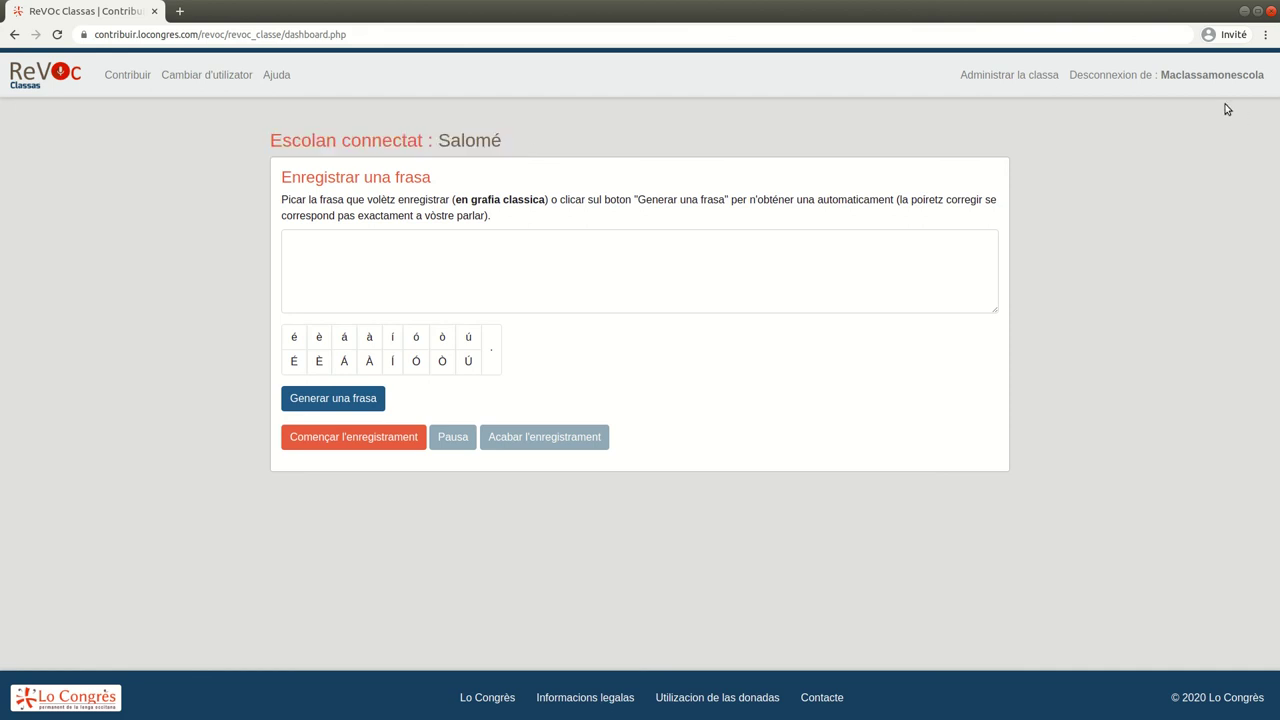
pyautogui.click(1165, 79)
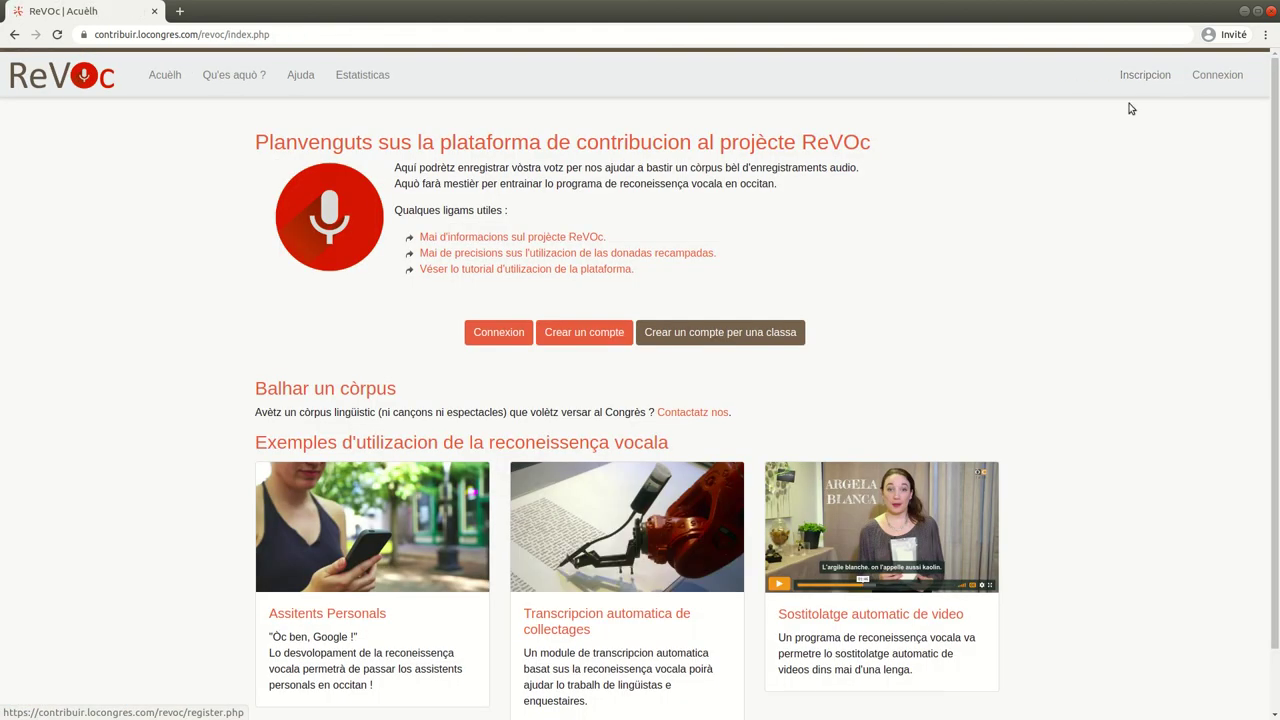